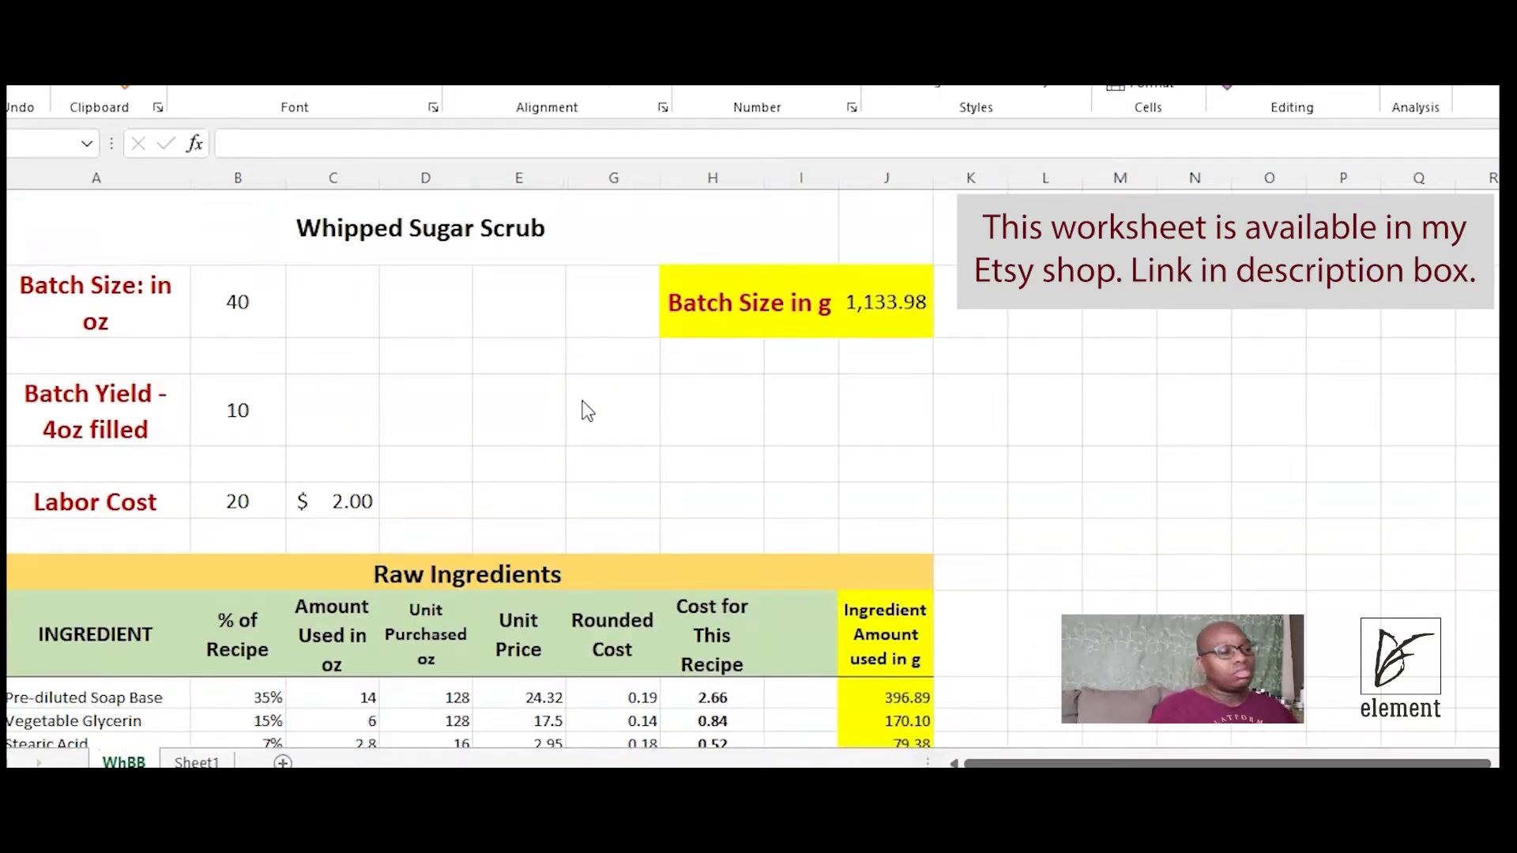
# - Change the worksheet title to "Foaming Whipped Sugar Scrub"
pyautogui.click(403, 235)
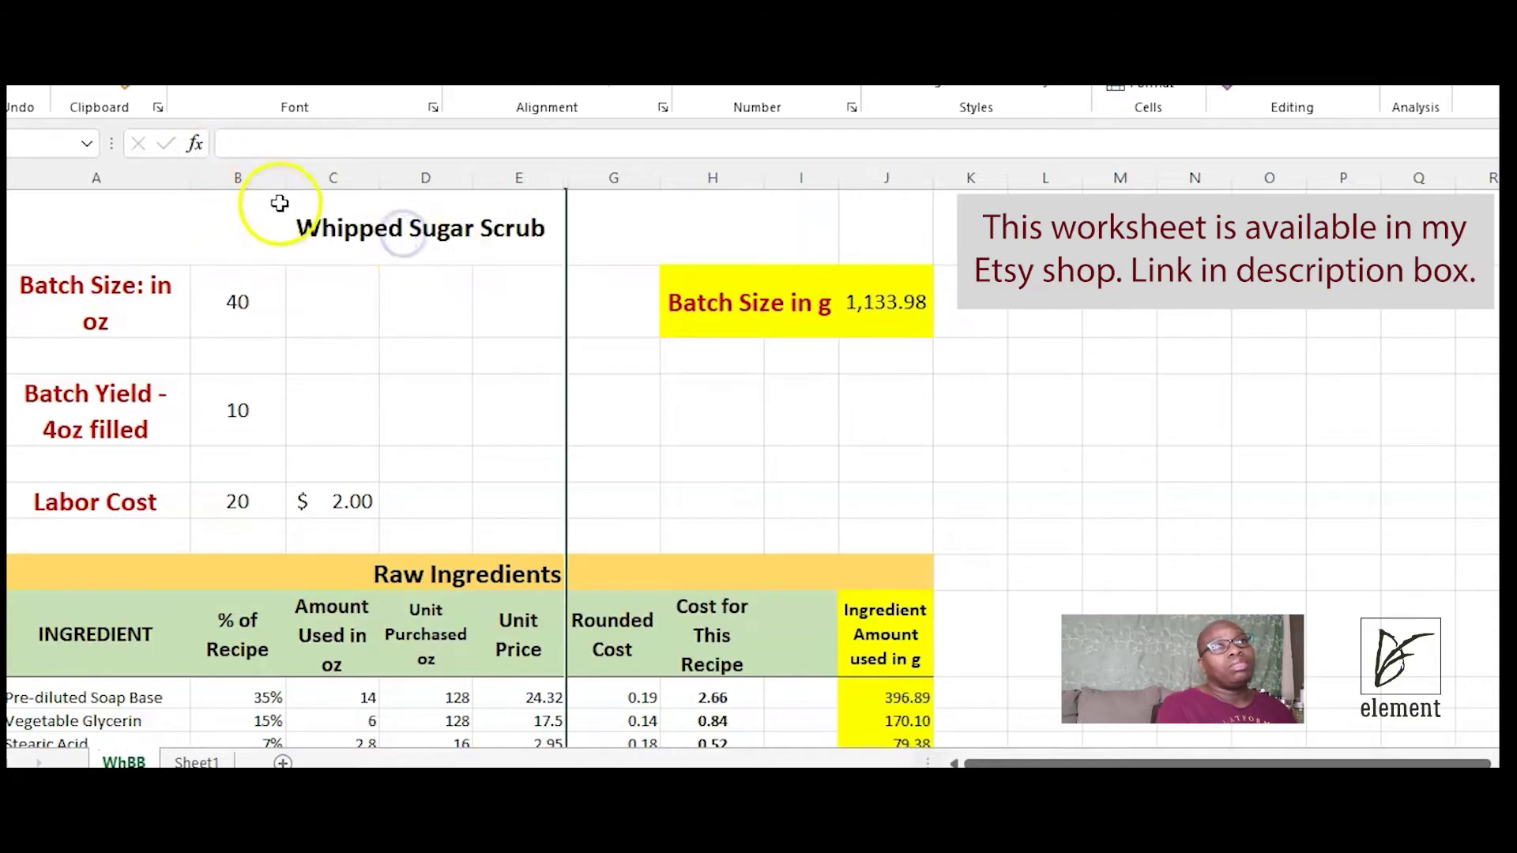
pyautogui.click(228, 144)
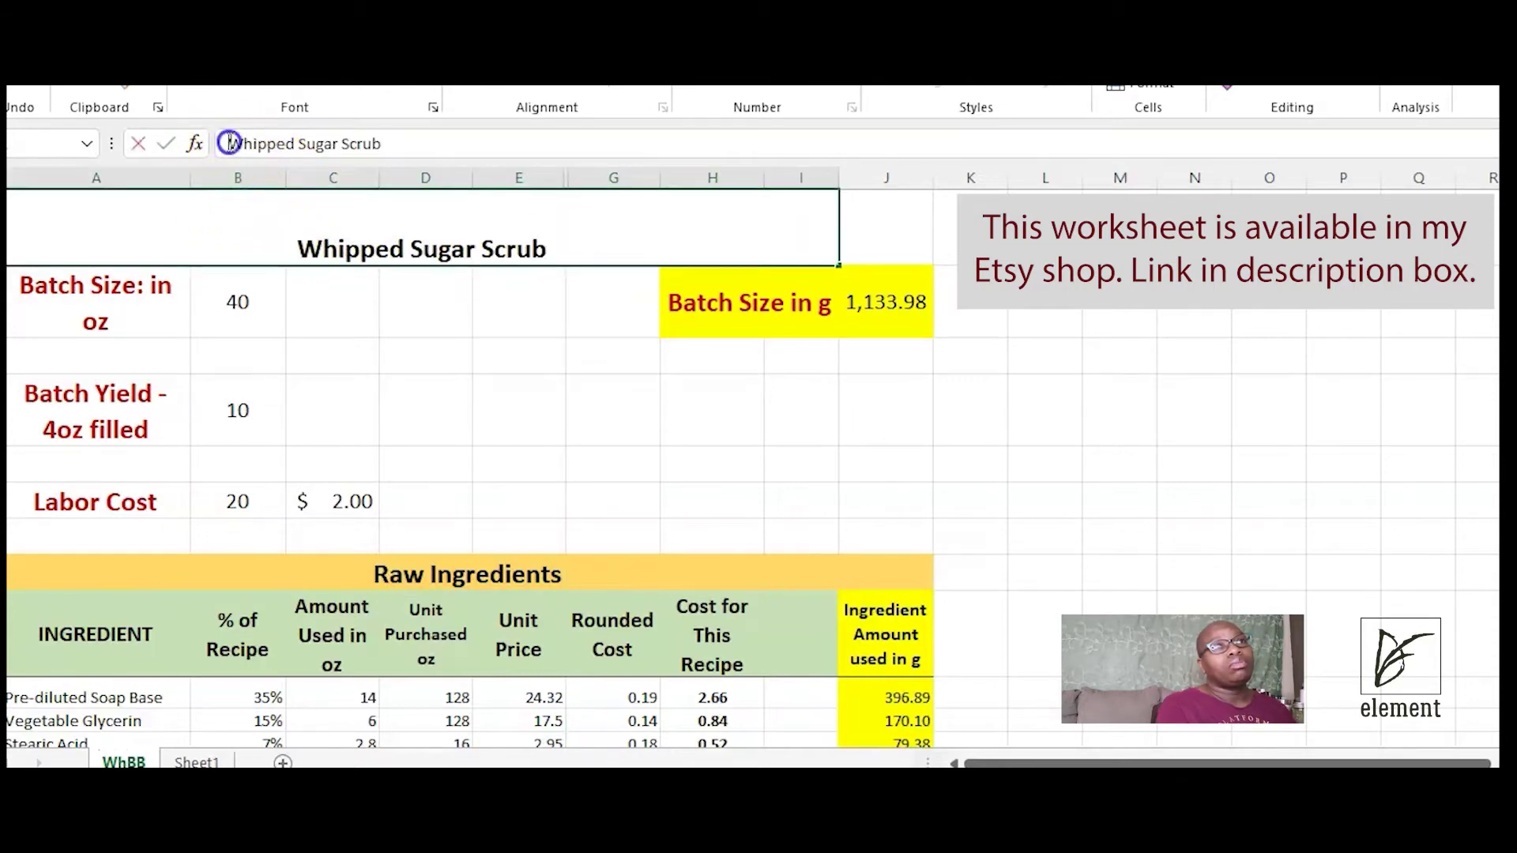
pyautogui.write('Foam')
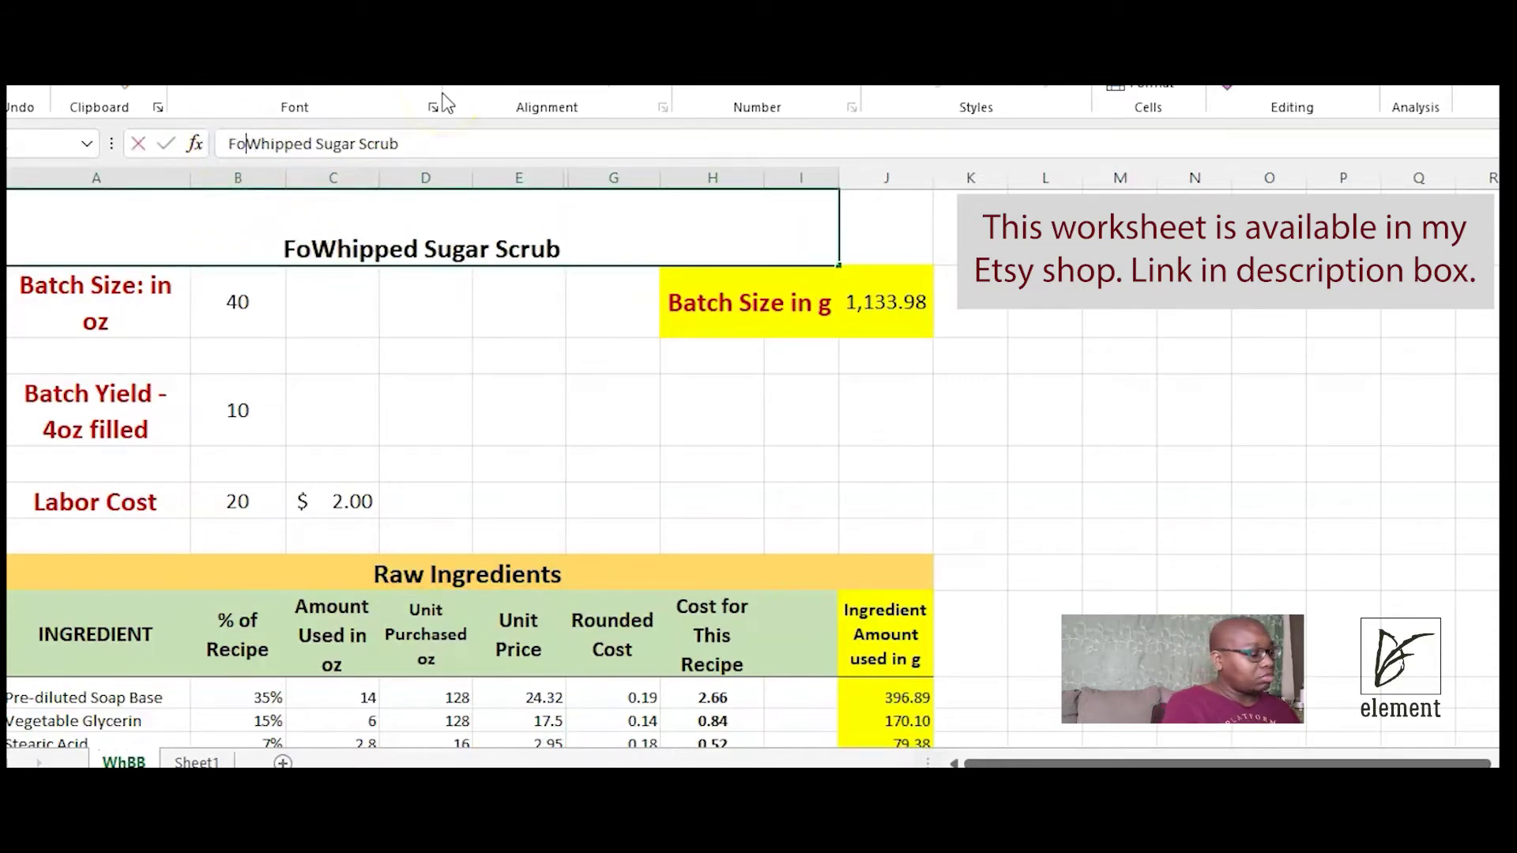
pyautogui.write('ing')
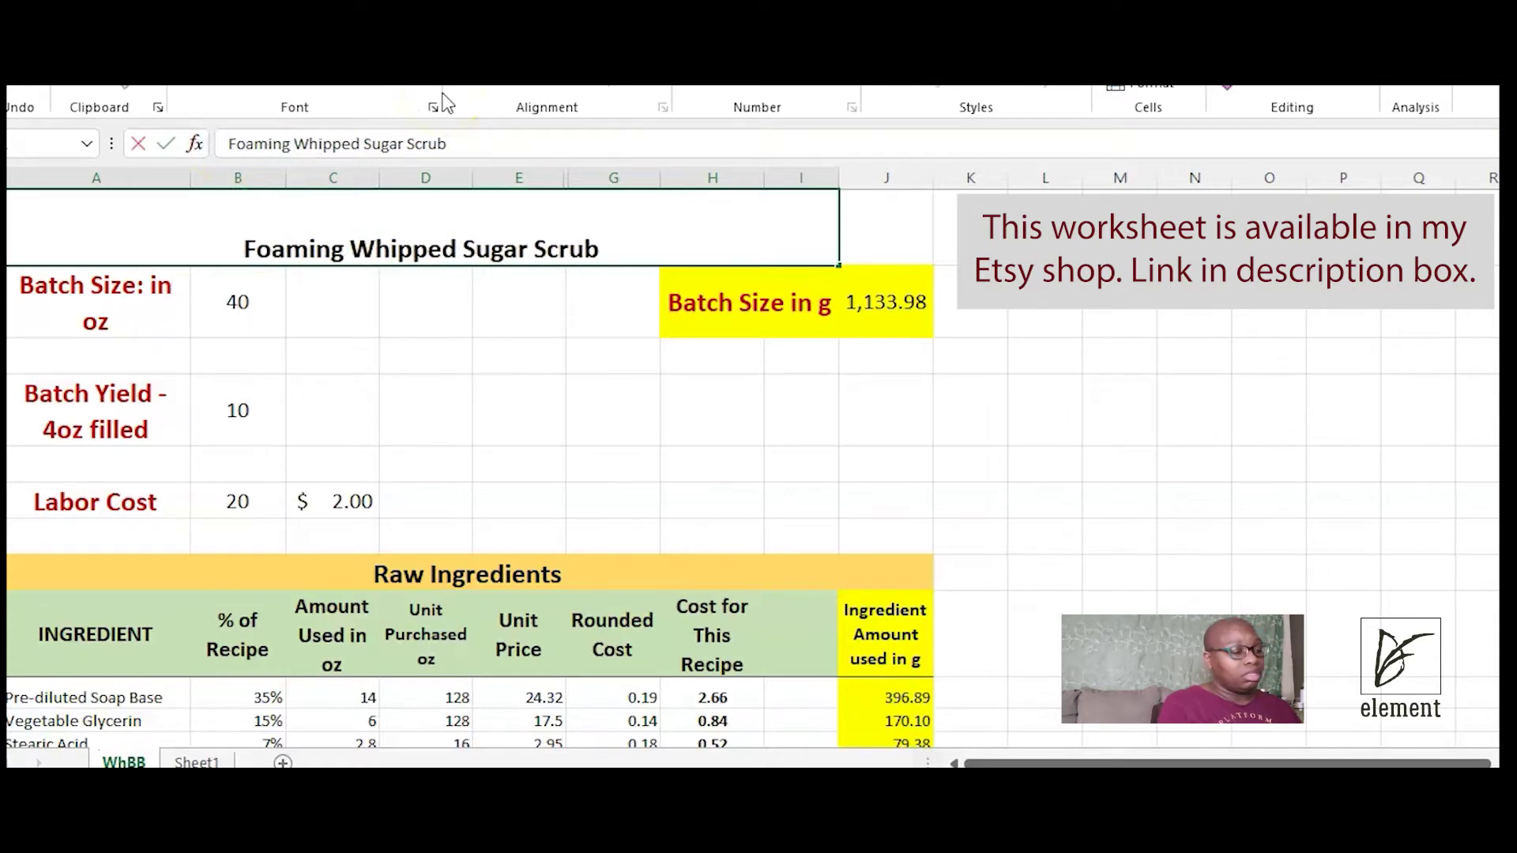
pyautogui.press('Return')
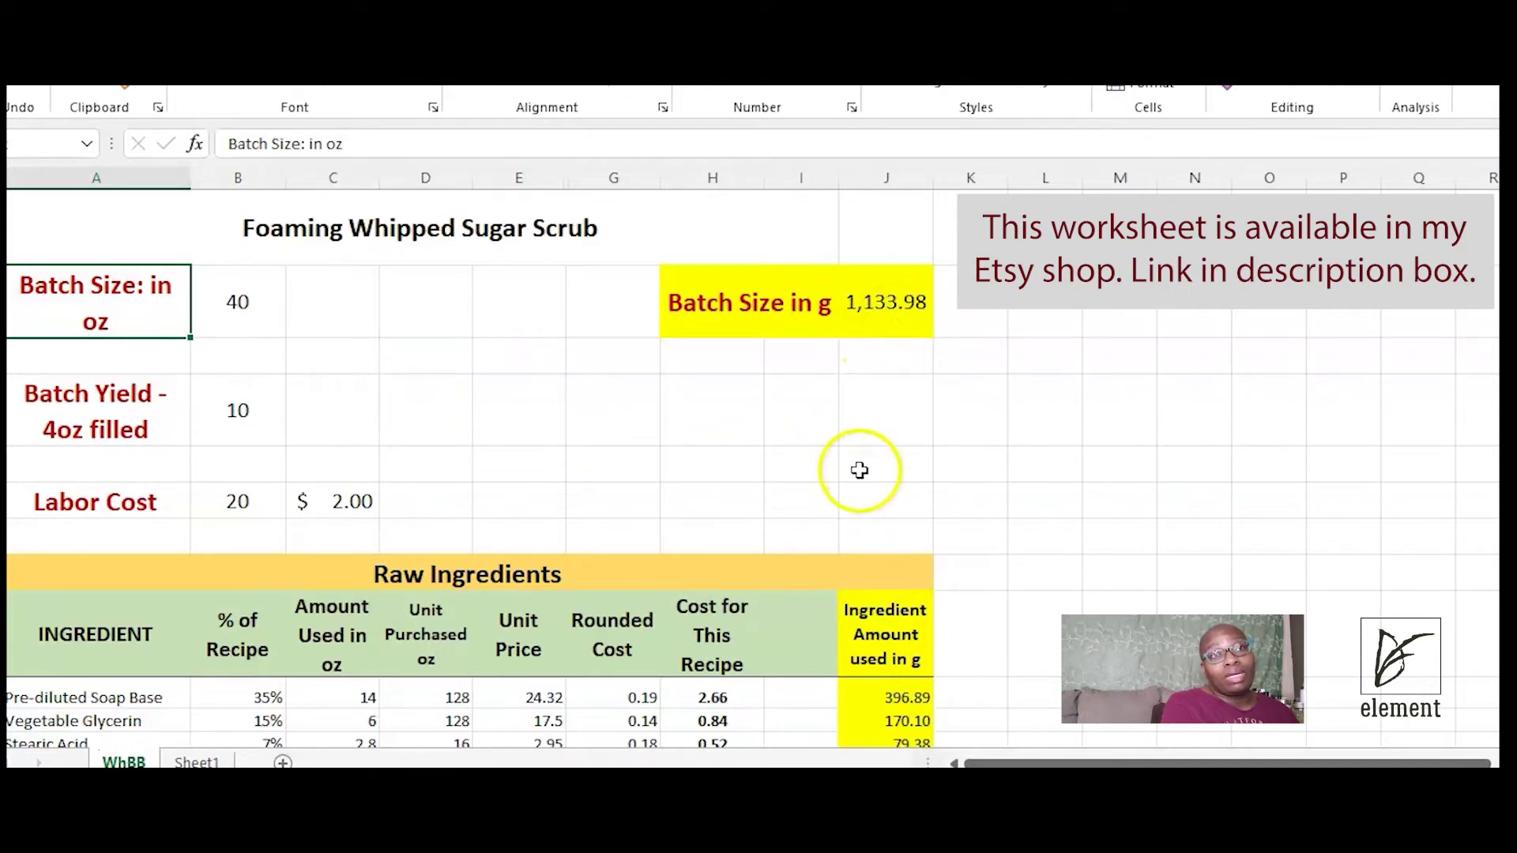
# - Try a batch size of 96 oz and undo the change
pyautogui.scroll(-5, 864, 471)
pyautogui.scroll(2, 841, 474)
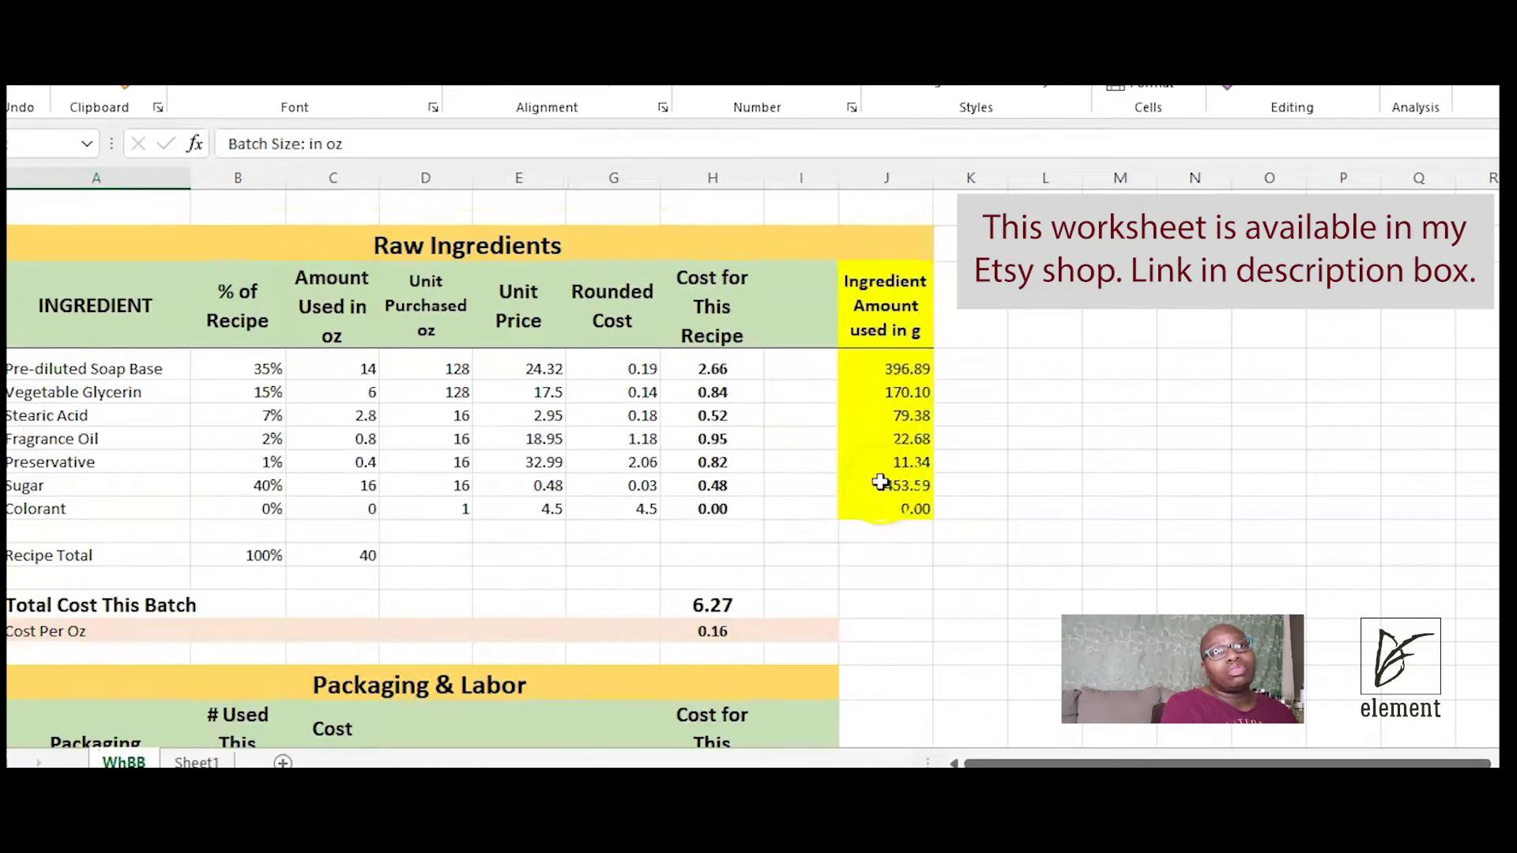
pyautogui.scroll(3, 841, 411)
pyautogui.click(221, 298)
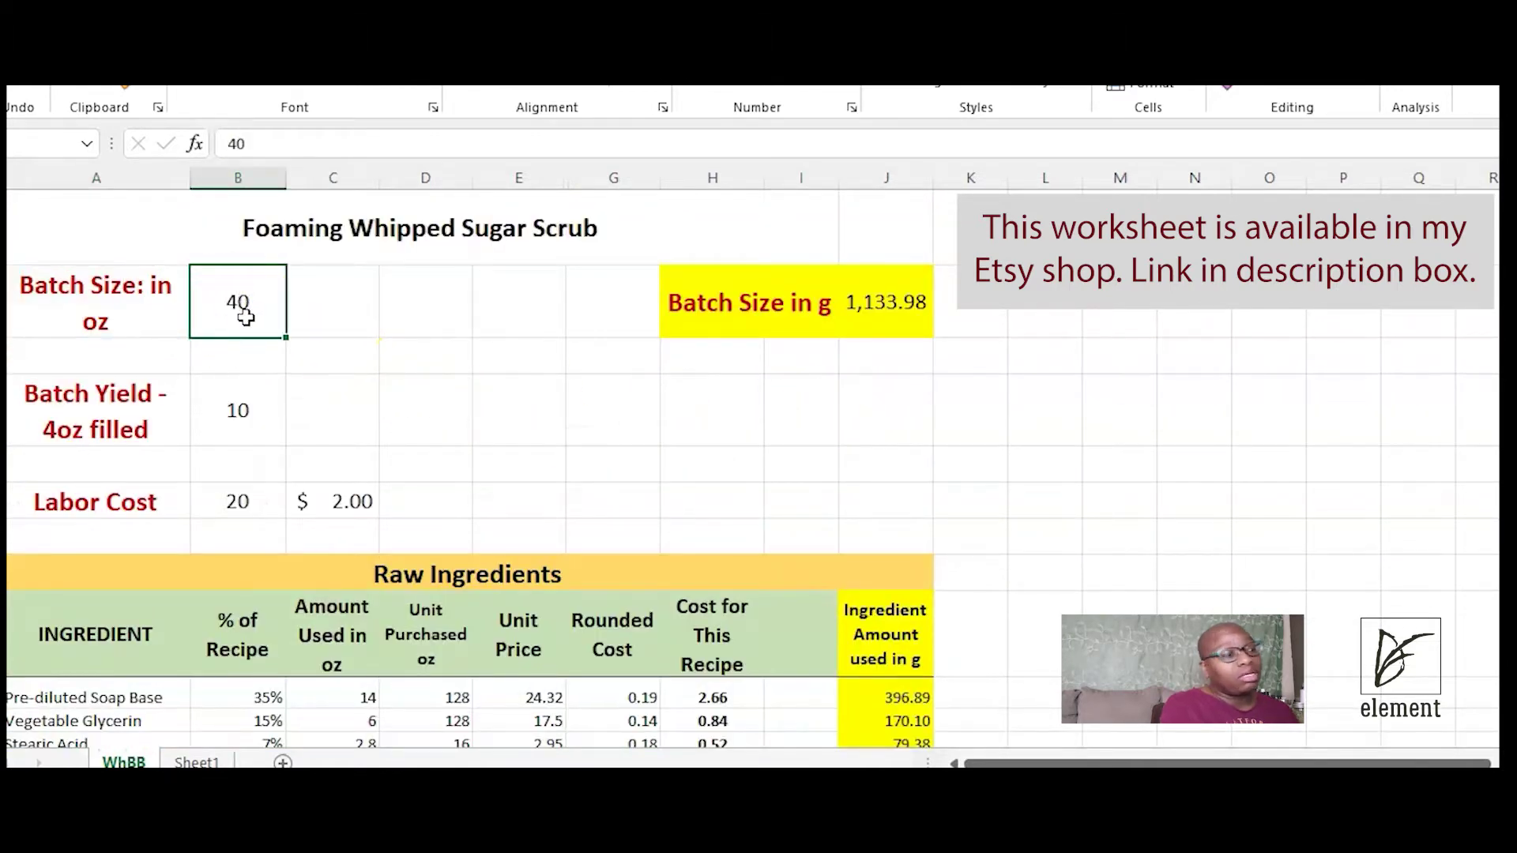
pyautogui.write('9')
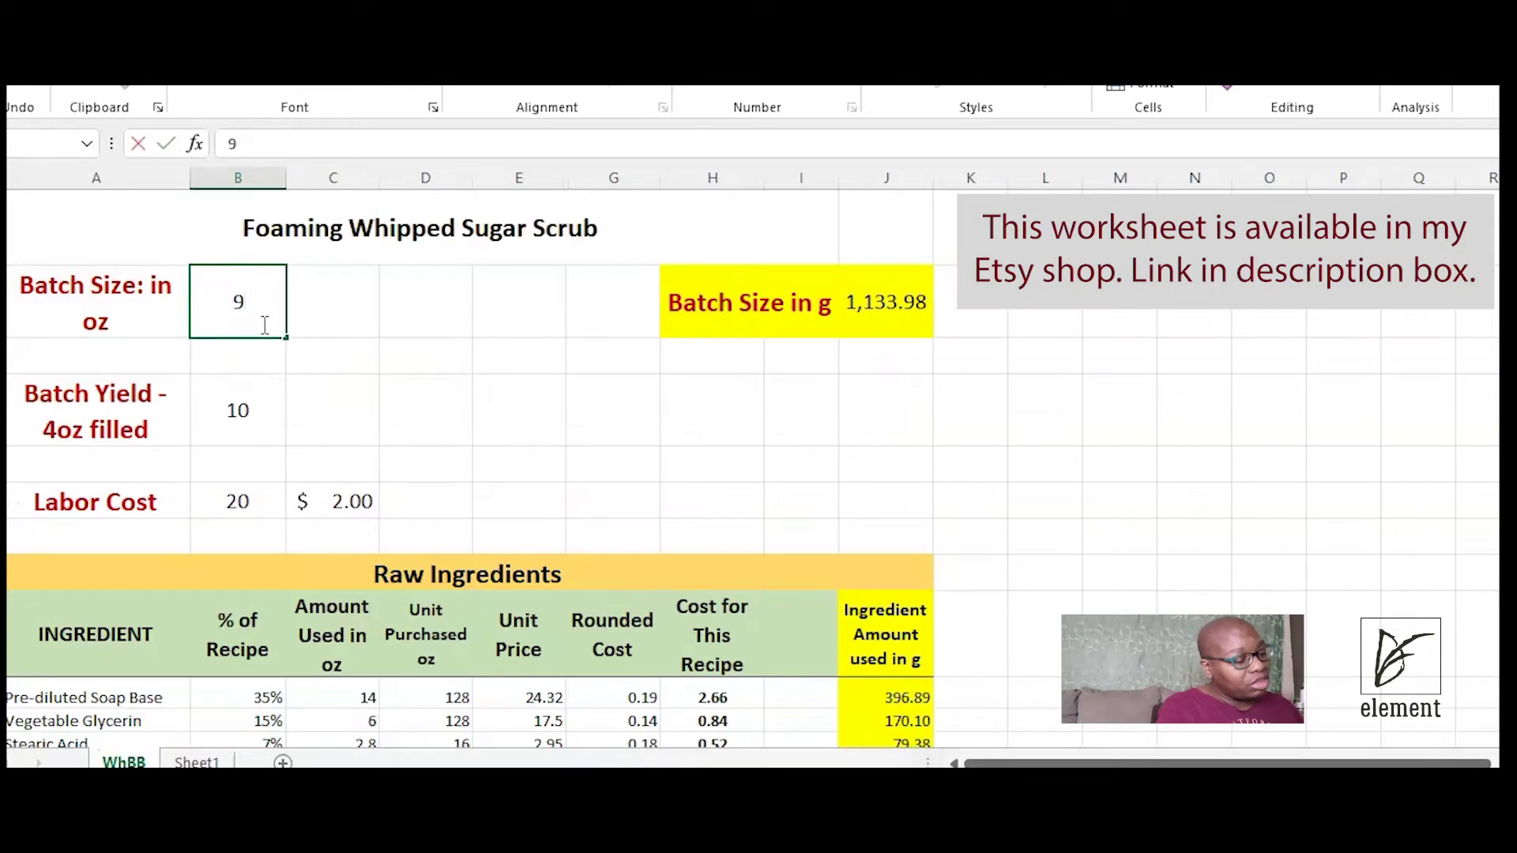
pyautogui.write('6')
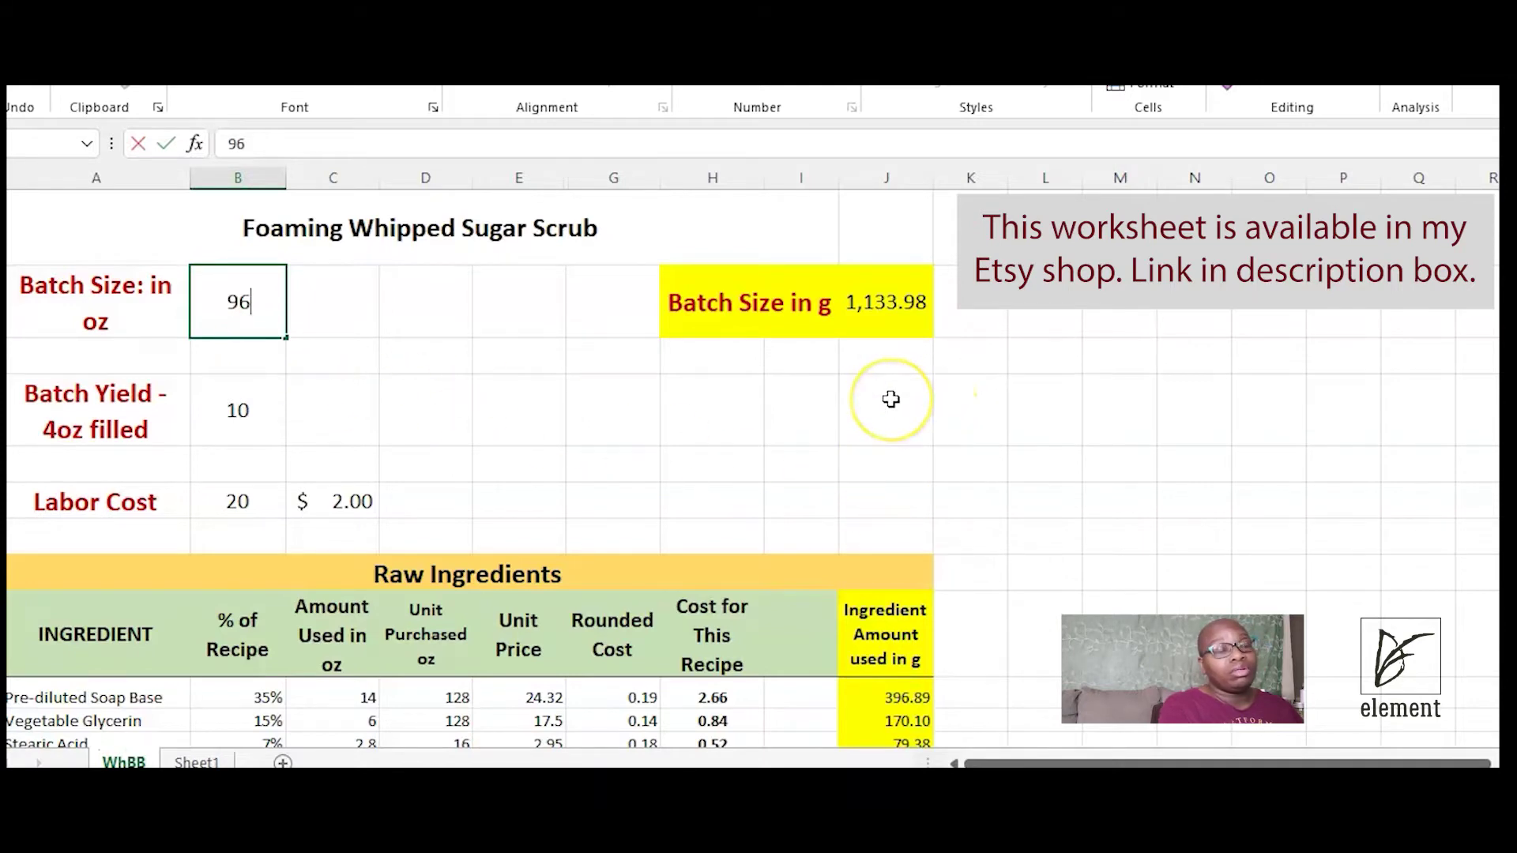
pyautogui.press('Return')
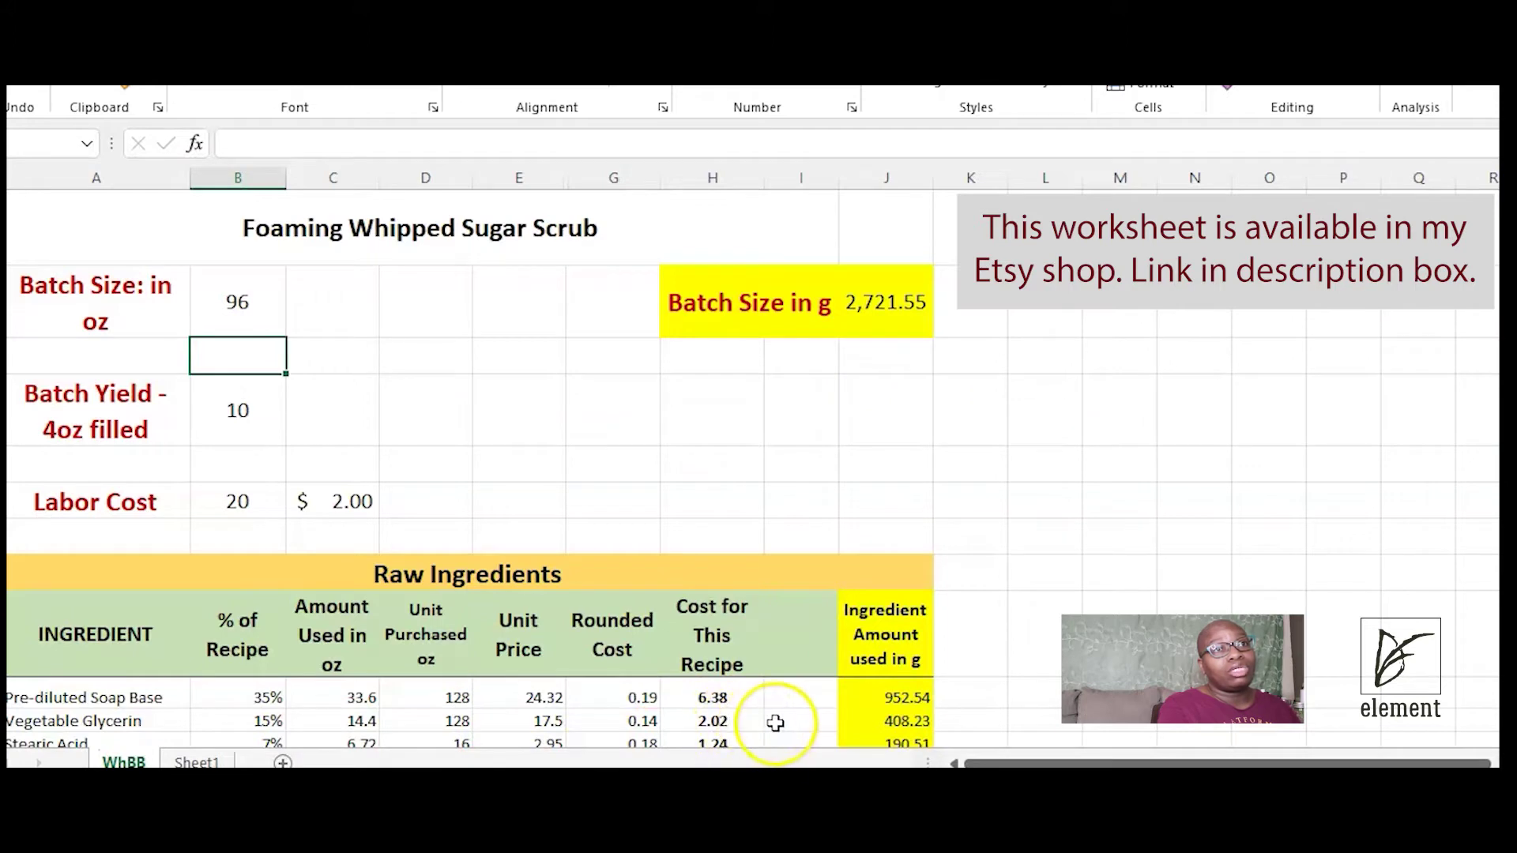
pyautogui.hotkey('ctrl', 'z')
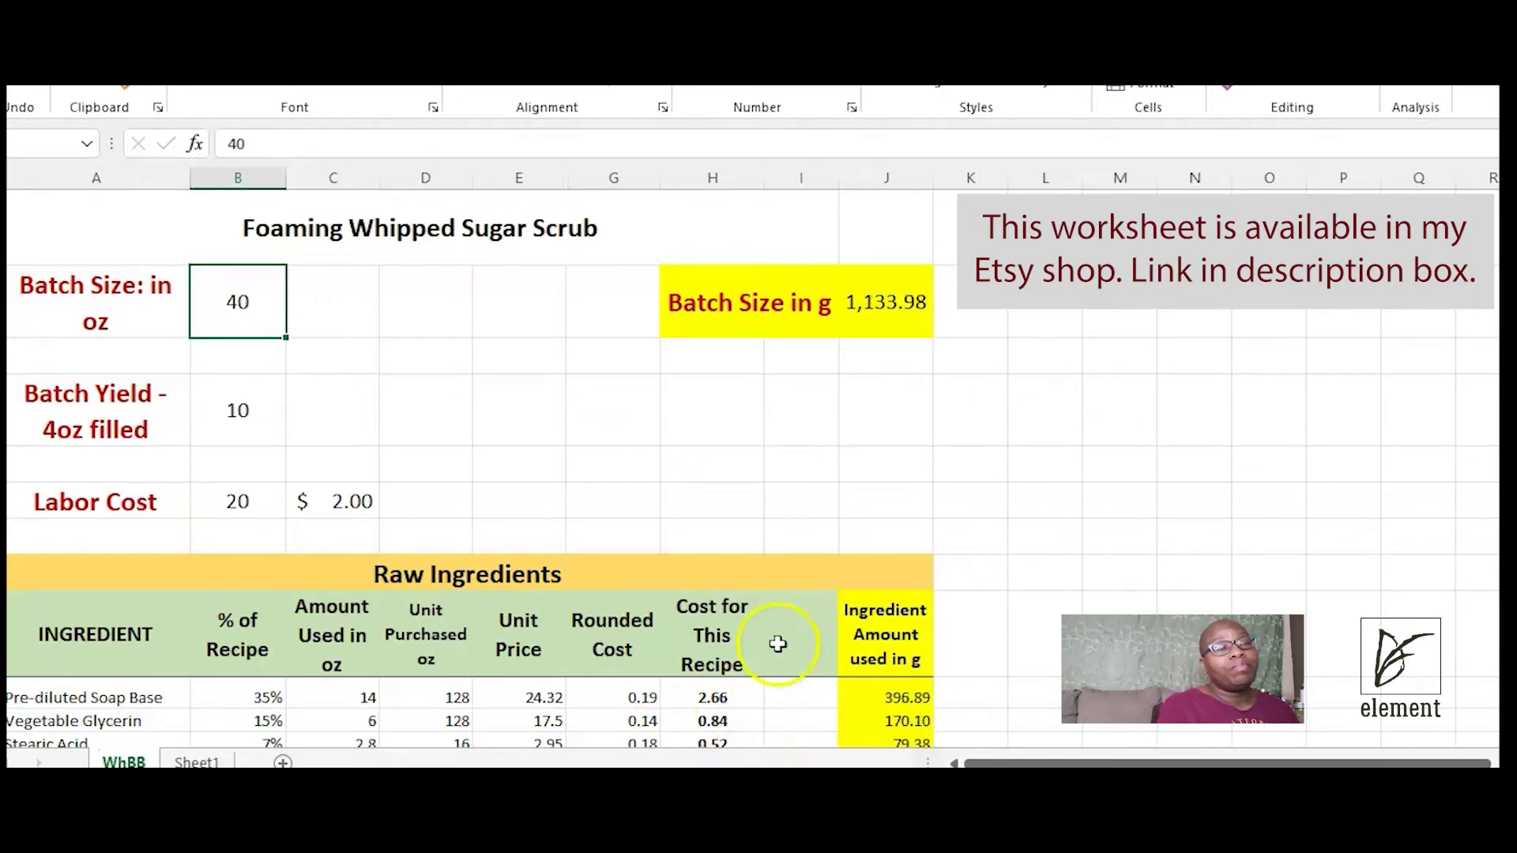
# - Review the ingredient, packaging and labor, and cumulative cost sections, including the wholesale, private label and retail markups
pyautogui.scroll(-1, 580, 466)
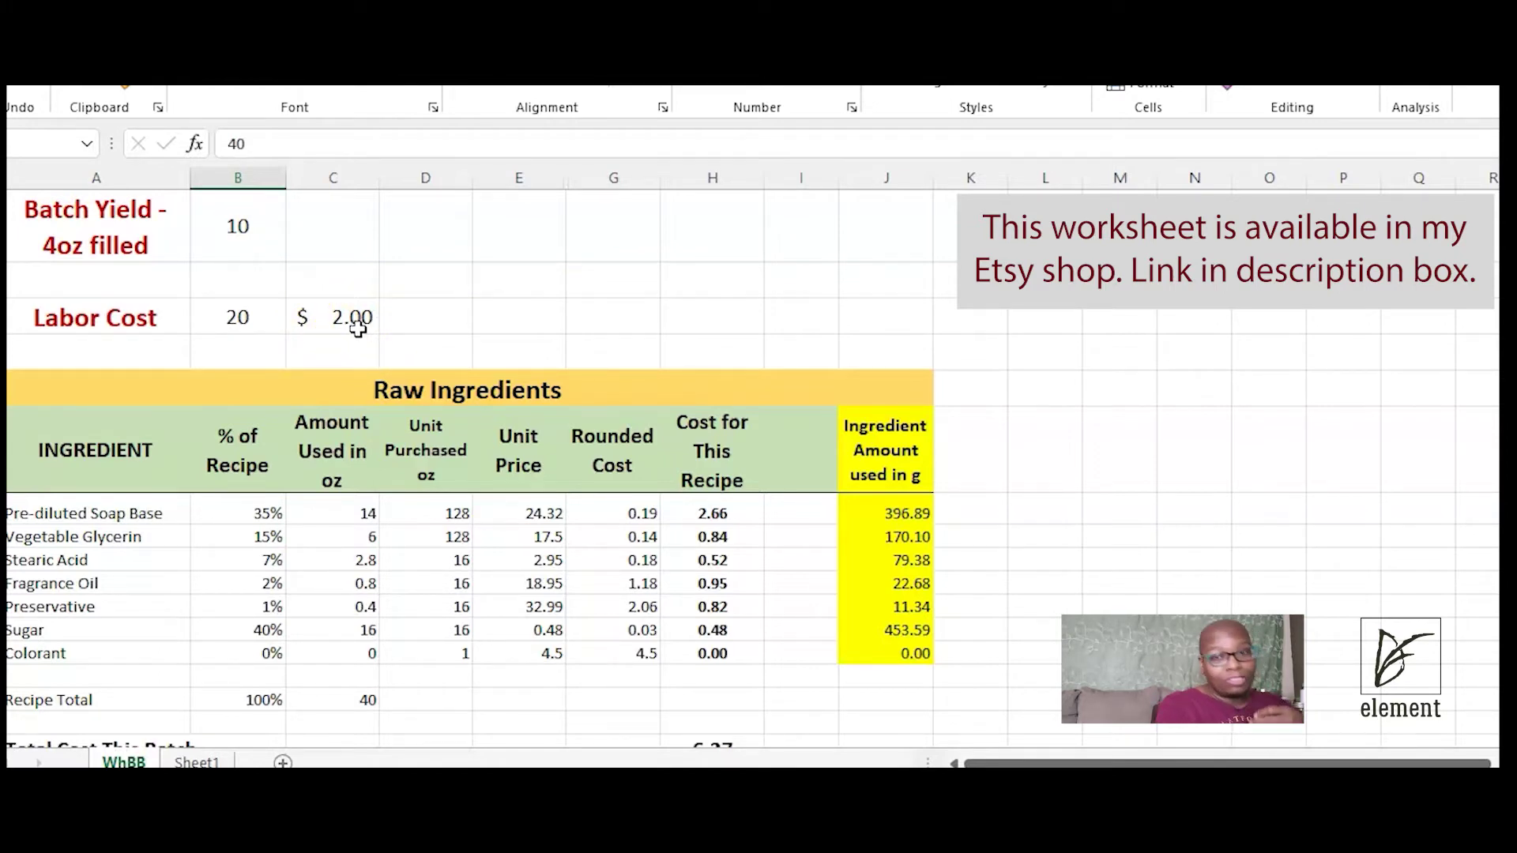
pyautogui.scroll(-1, 169, 553)
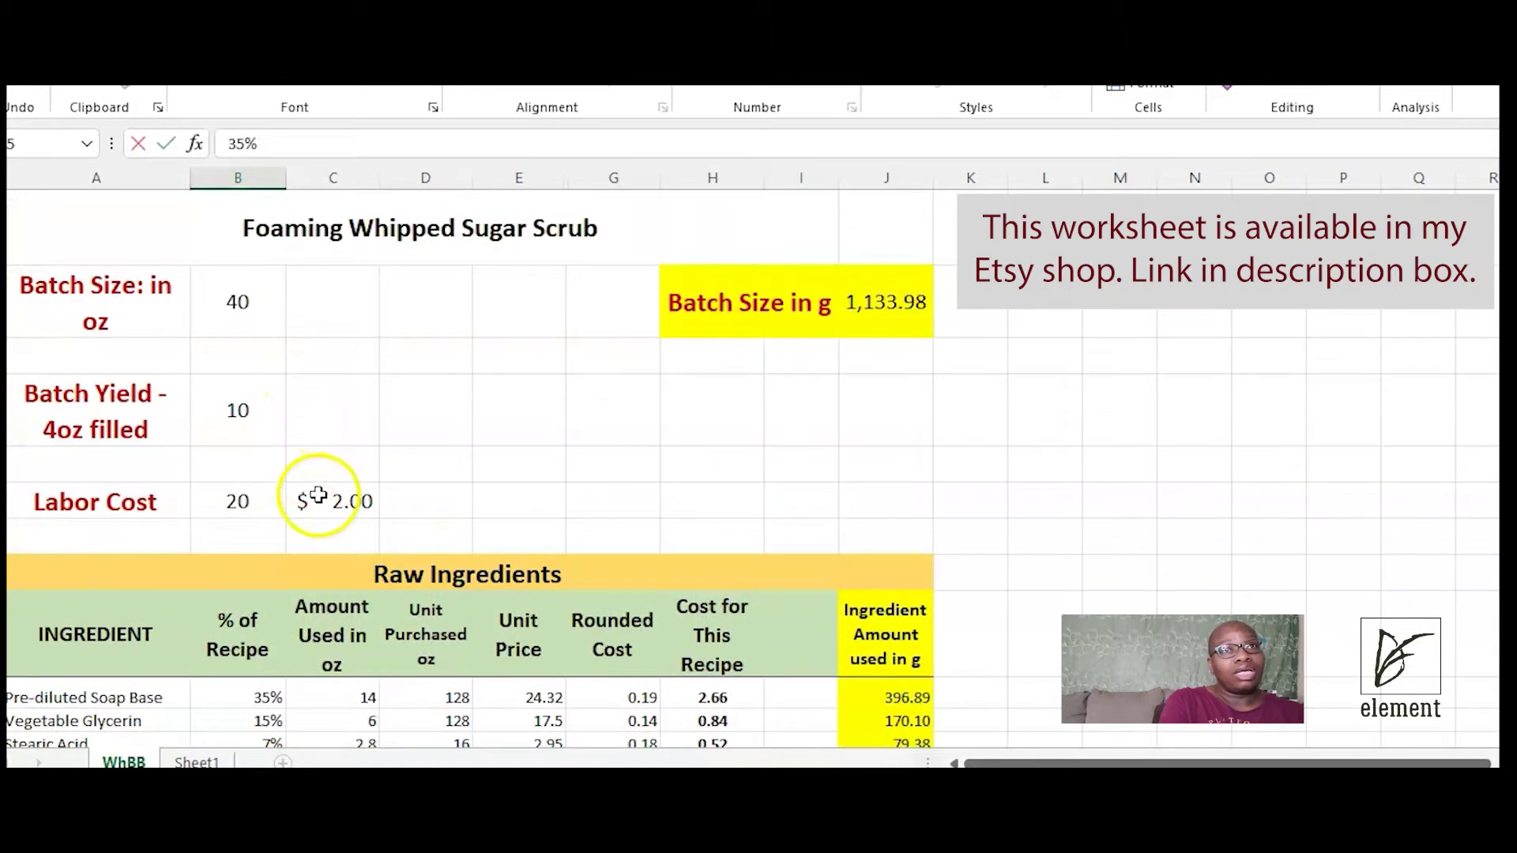
pyautogui.scroll(-2, 312, 498)
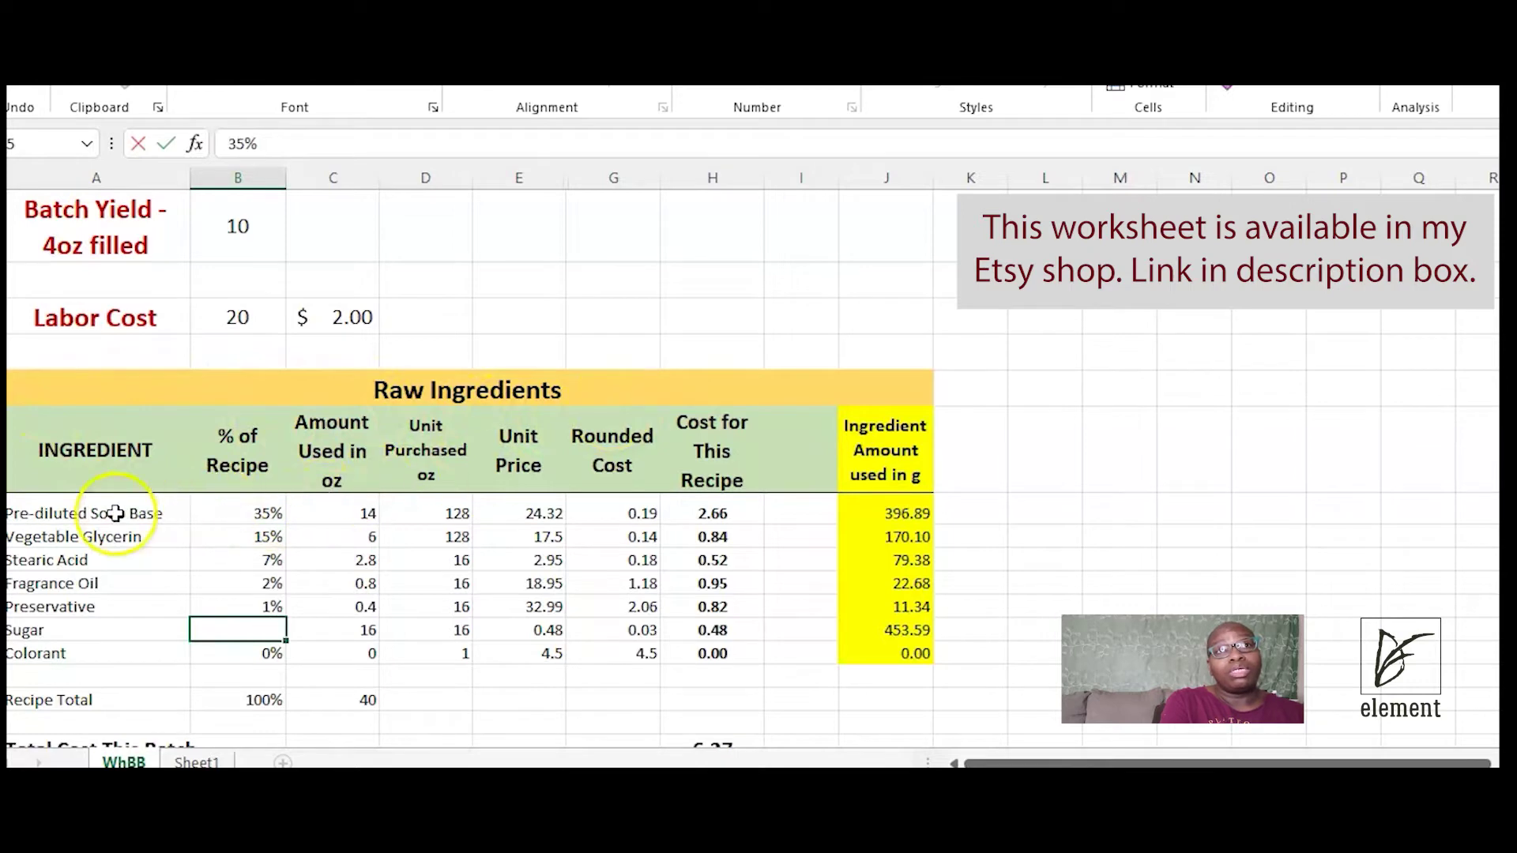
pyautogui.scroll(-2, 119, 506)
pyautogui.scroll(-2, 116, 514)
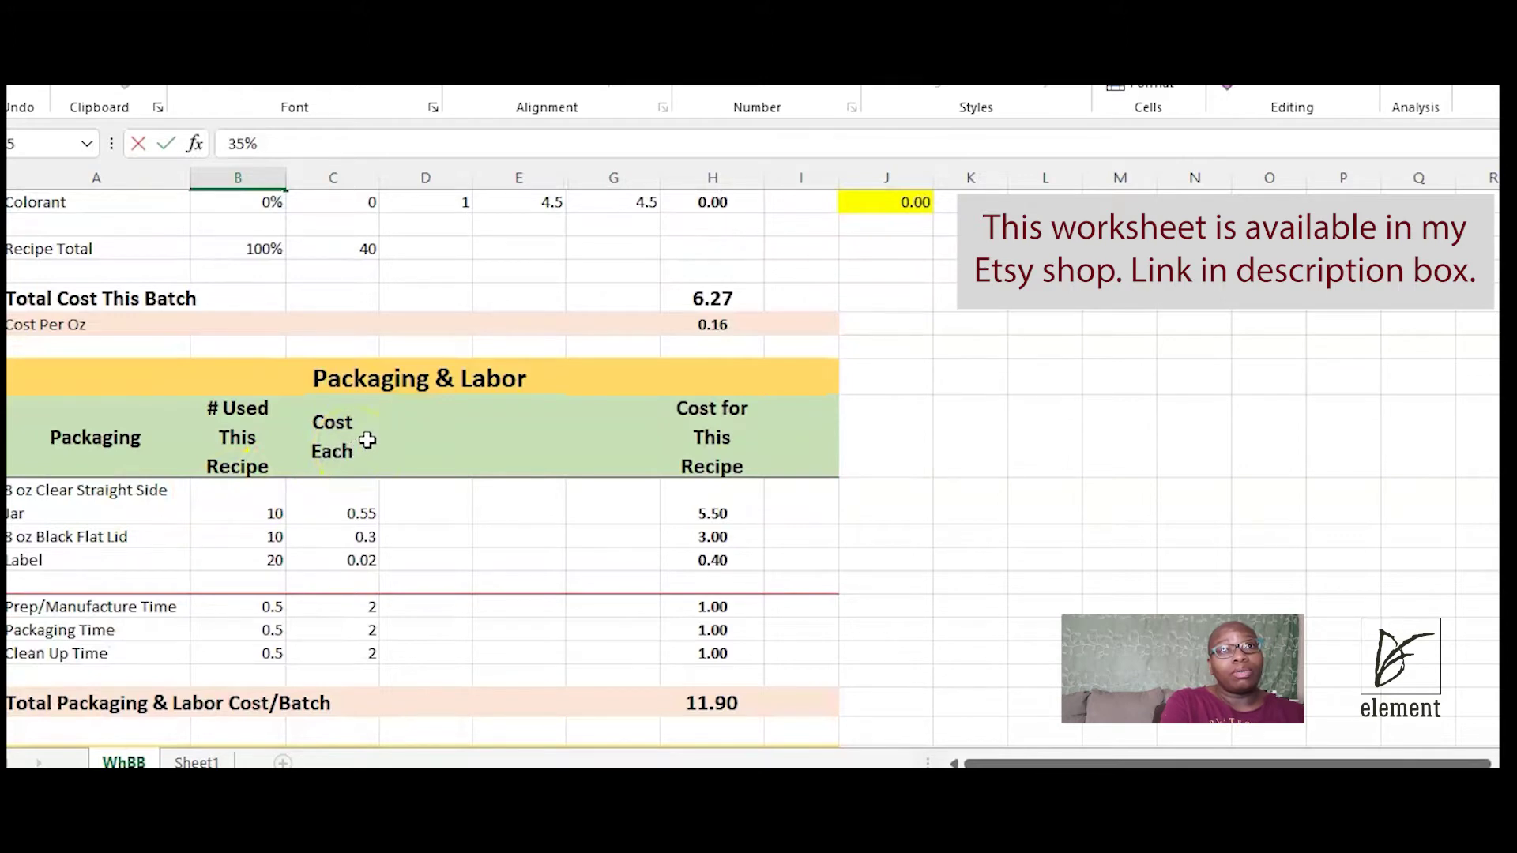
pyautogui.scroll(-1, 254, 477)
pyautogui.scroll(-3, 118, 500)
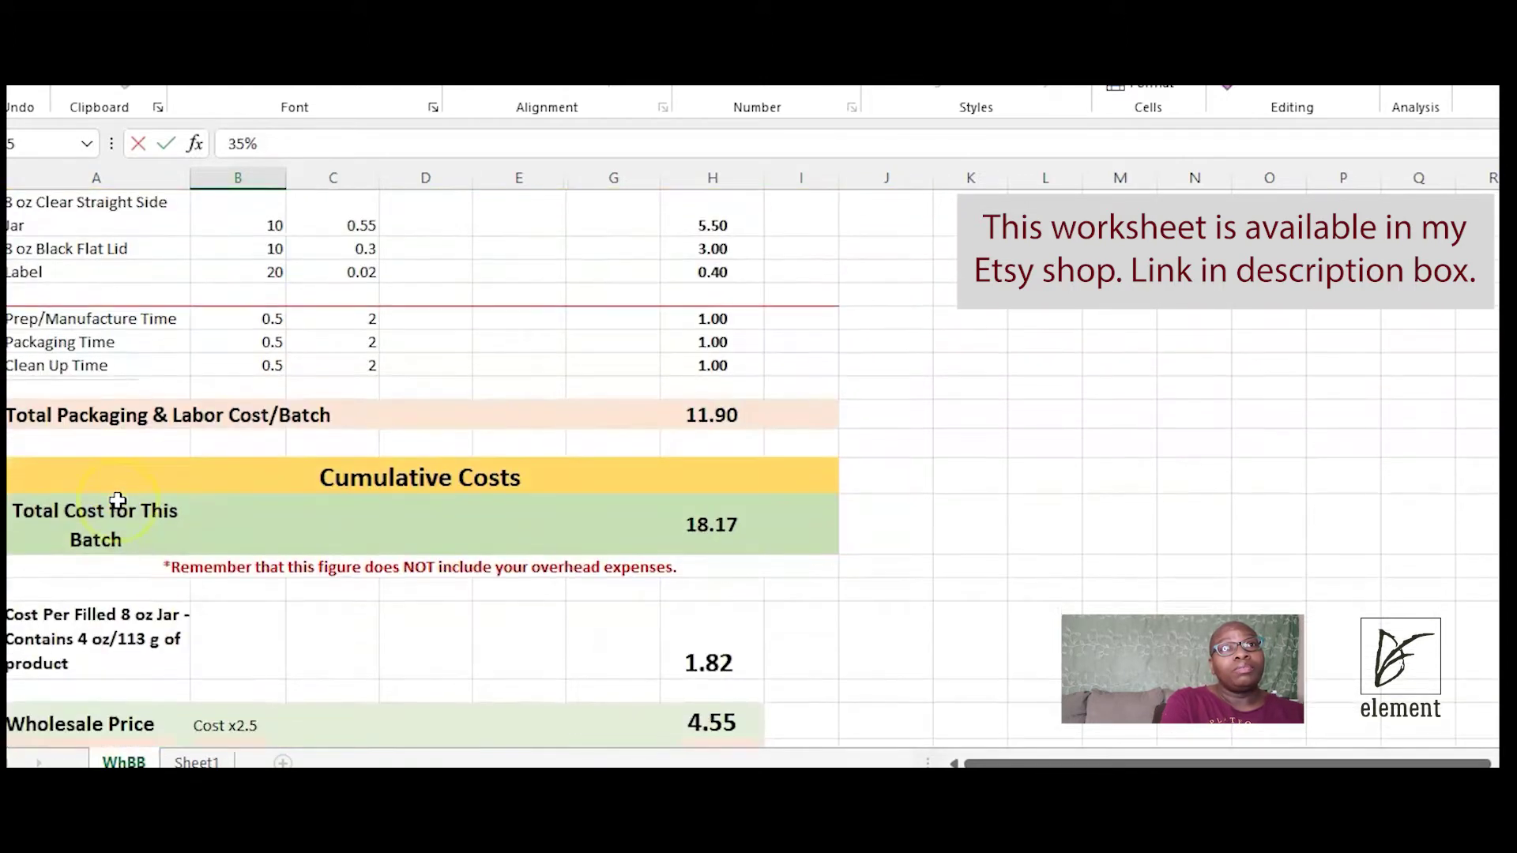
pyautogui.scroll(-2, 339, 474)
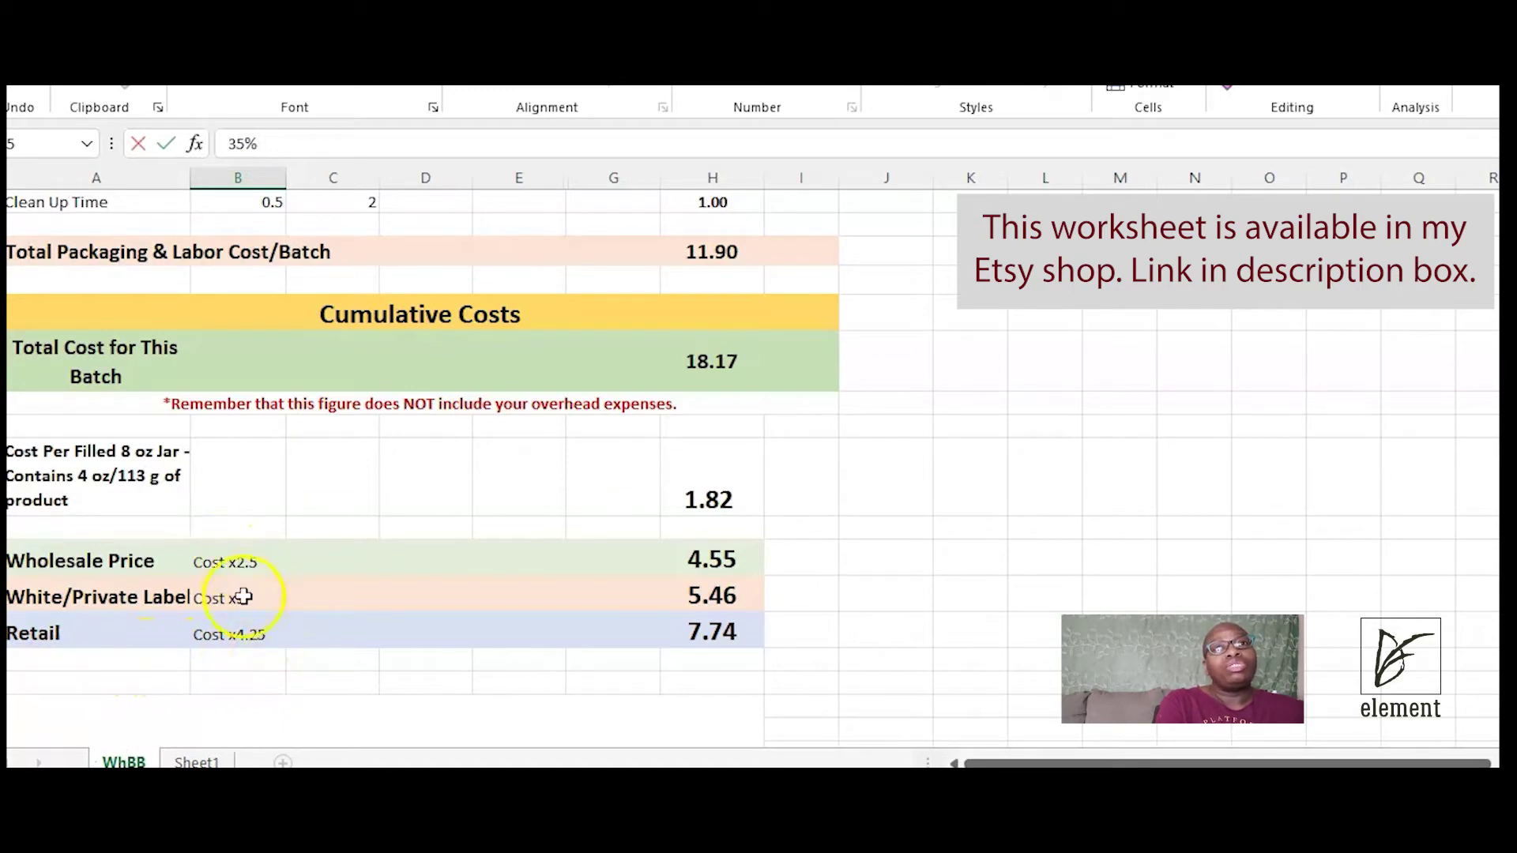
pyautogui.click(242, 642)
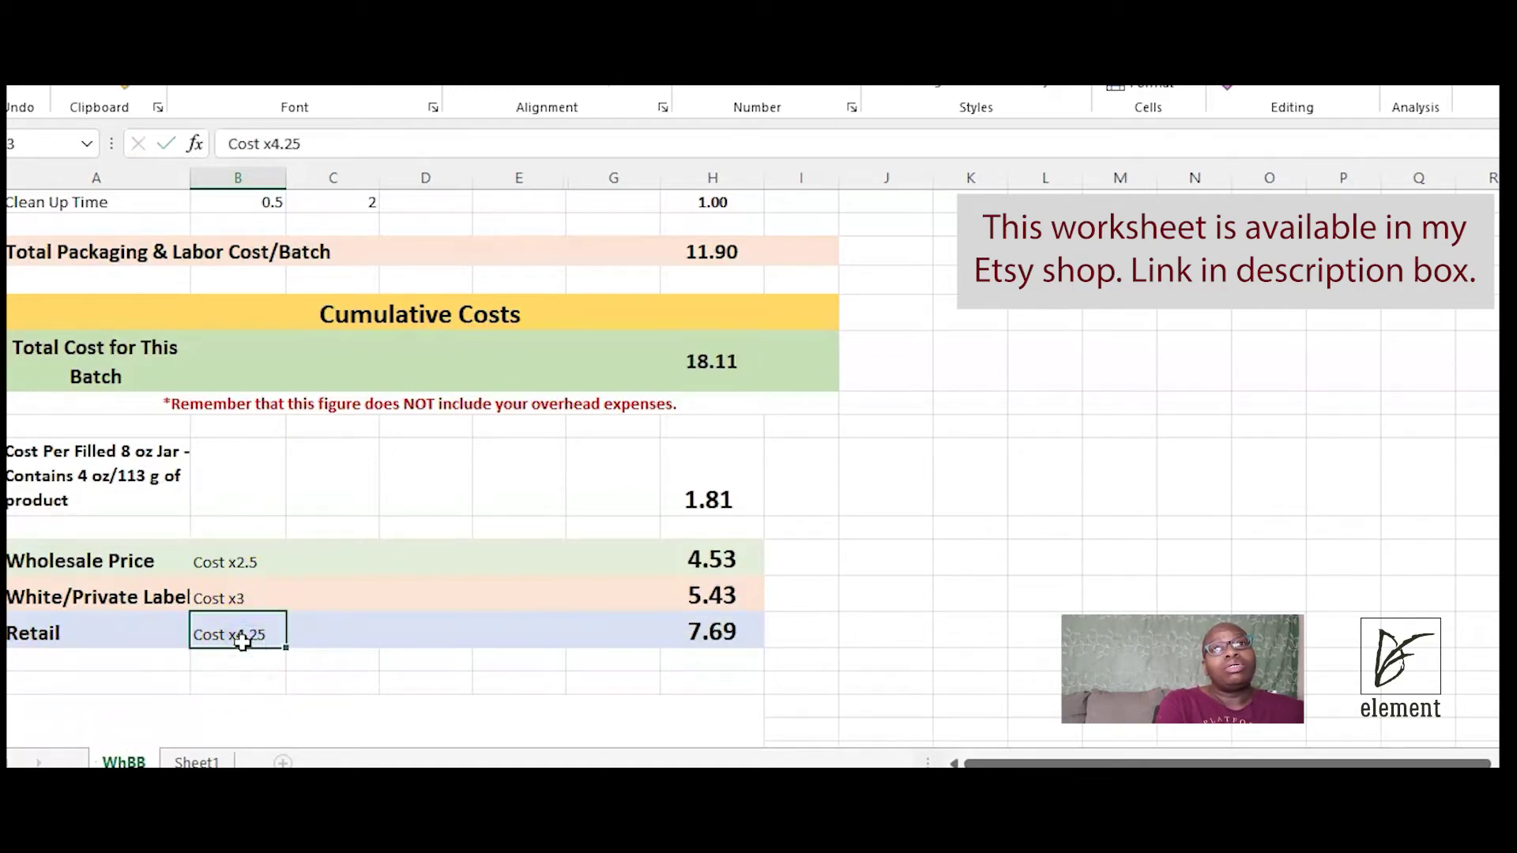
pyautogui.click(241, 598)
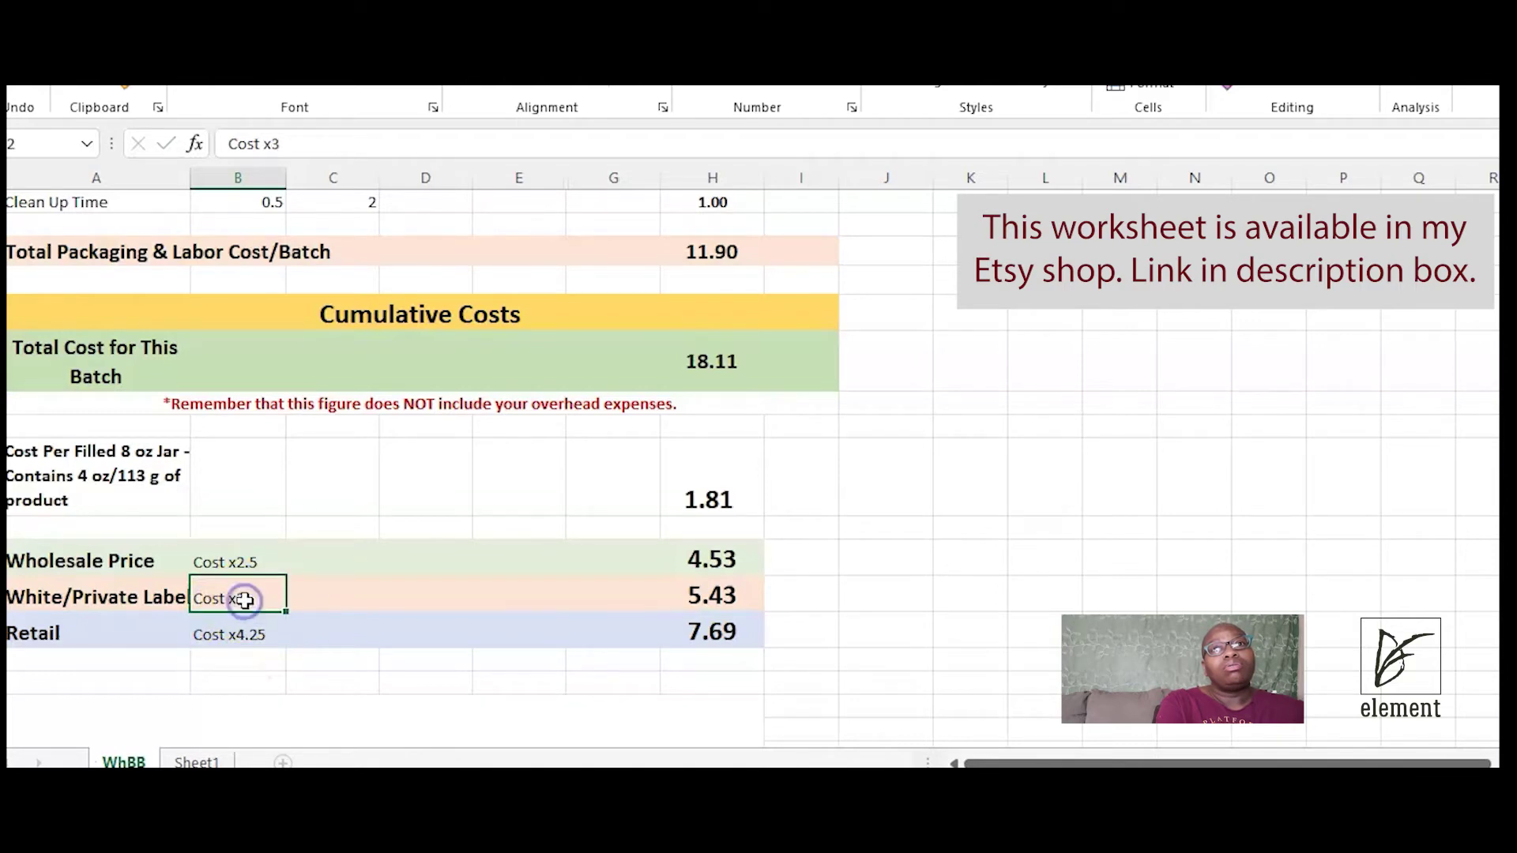
pyautogui.click(247, 638)
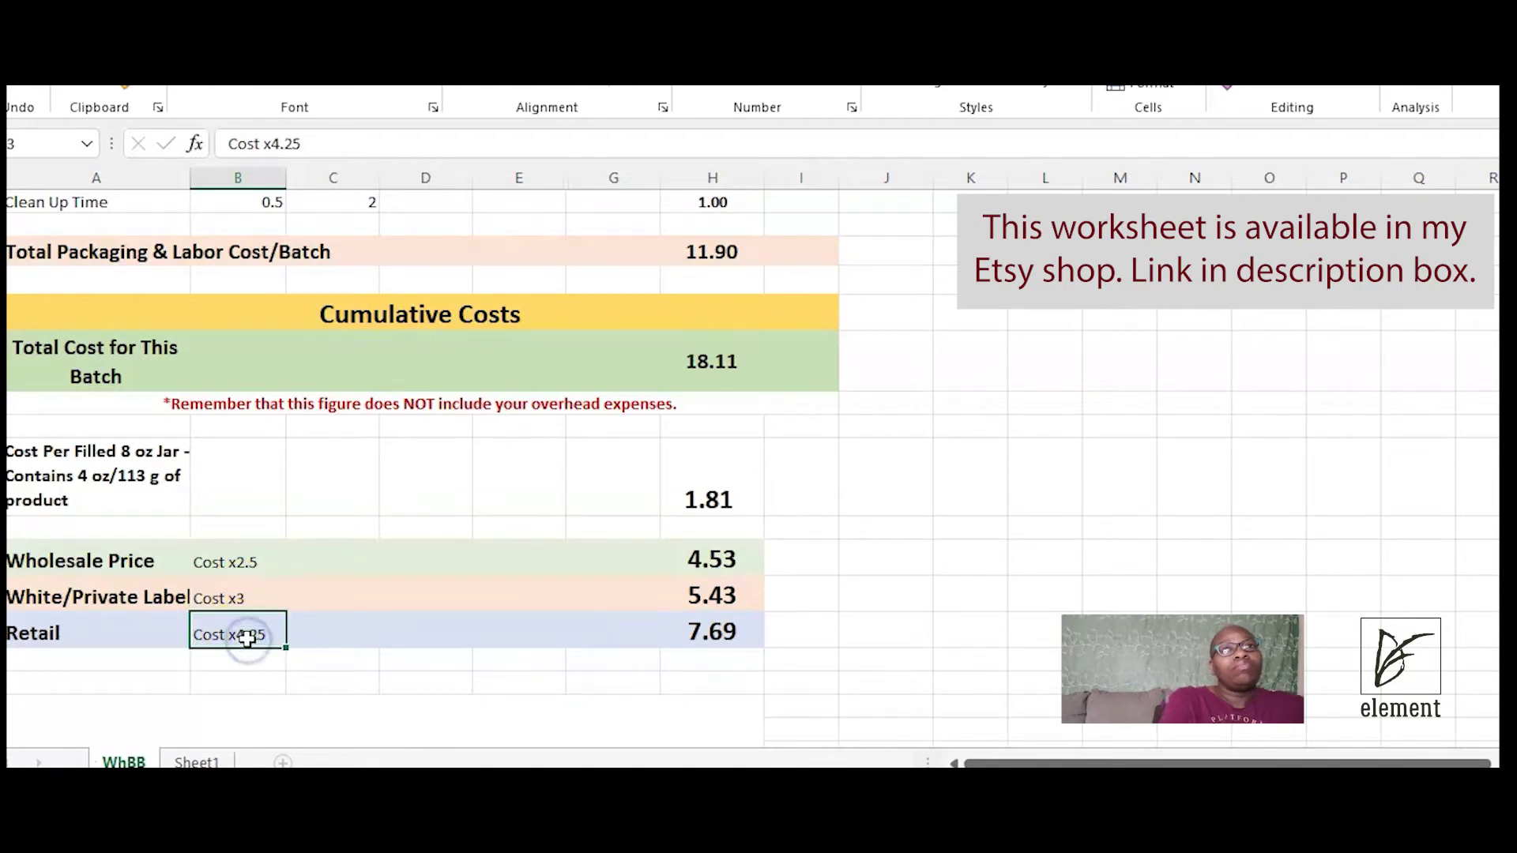
pyautogui.click(721, 566)
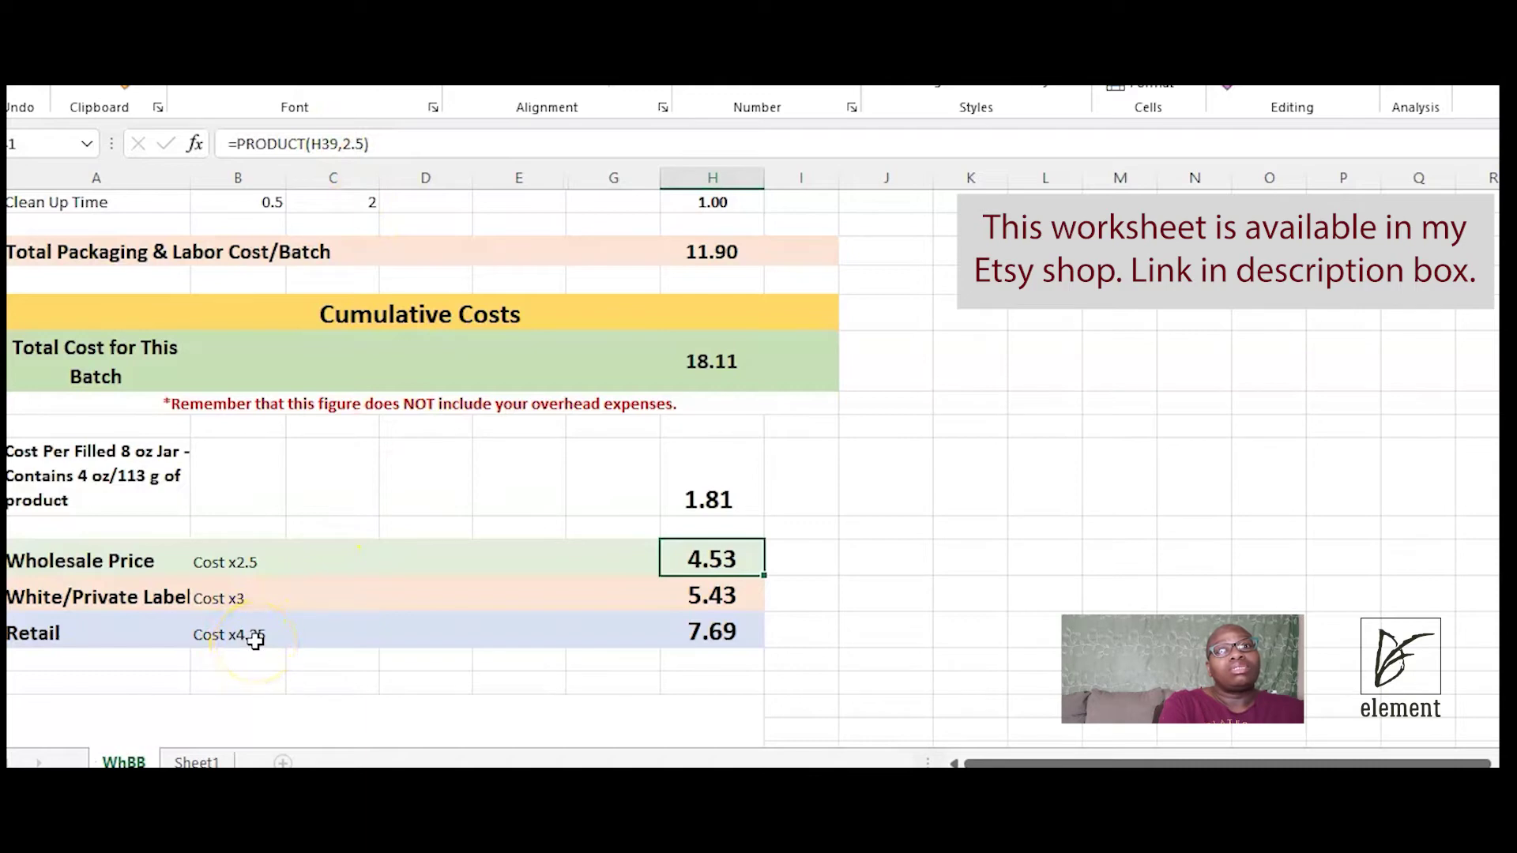
# - Change the multiplier in the Retail price formula to 6, making it =PRODUCT(H39,6)
pyautogui.click(716, 632)
pyautogui.click(375, 144)
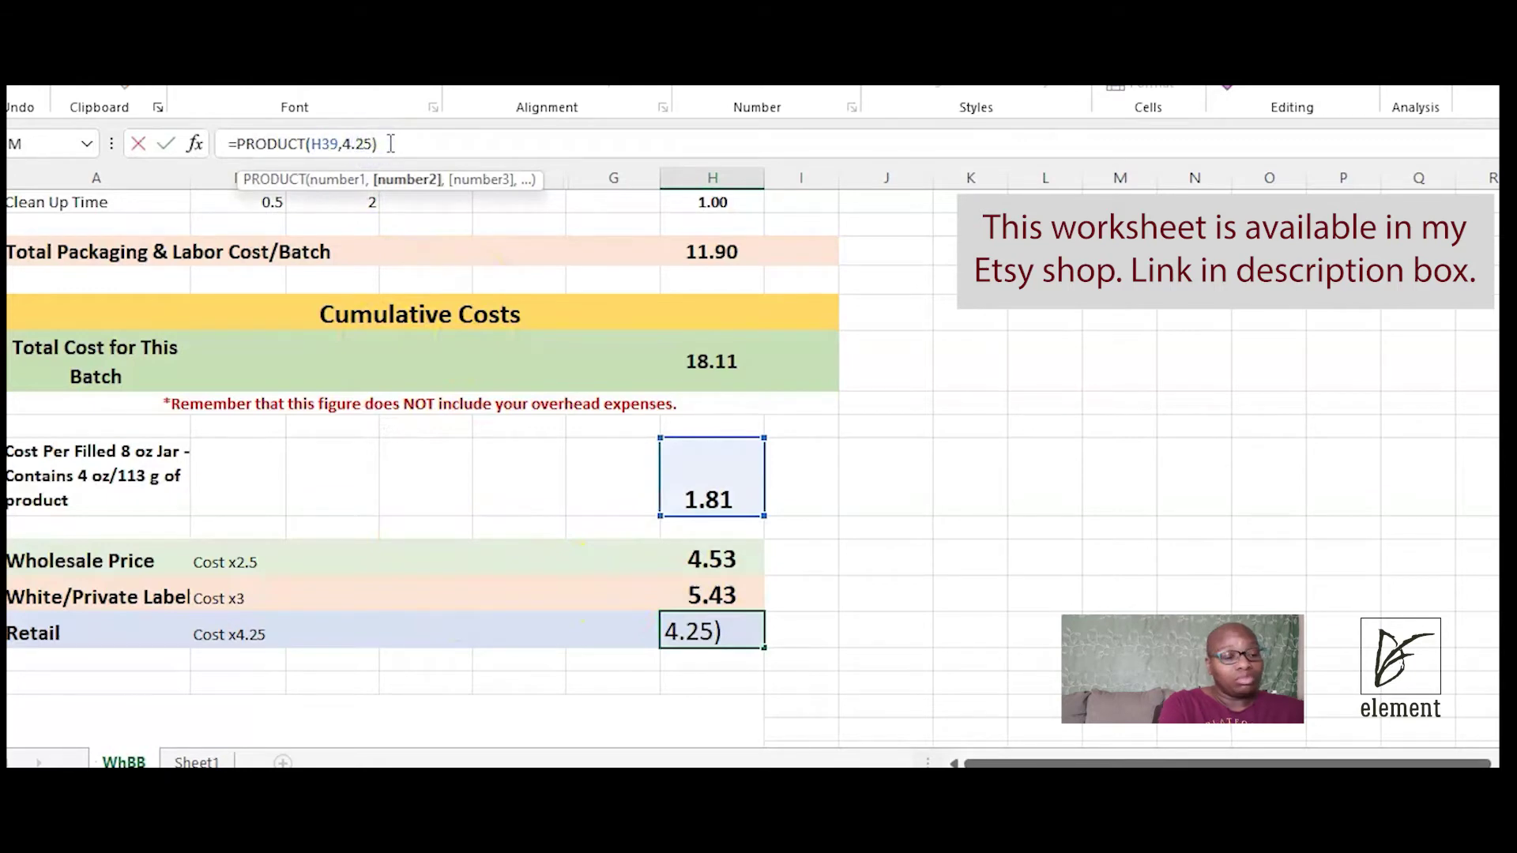
pyautogui.press('BackSpace')
pyautogui.press('BackSpace')
pyautogui.press('BackSpace')
pyautogui.press('BackSpace')
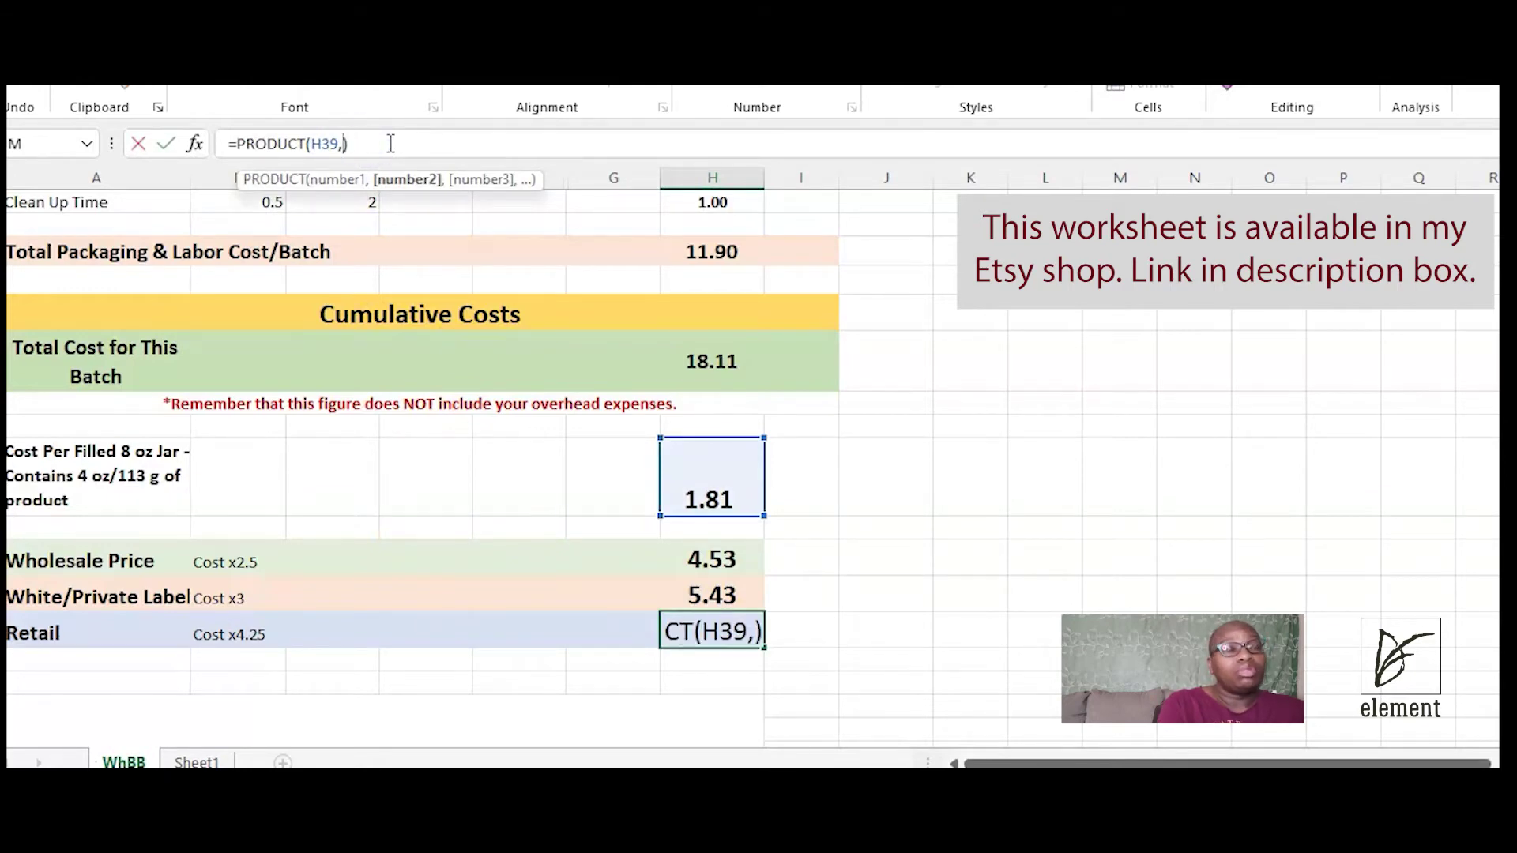
pyautogui.write('6')
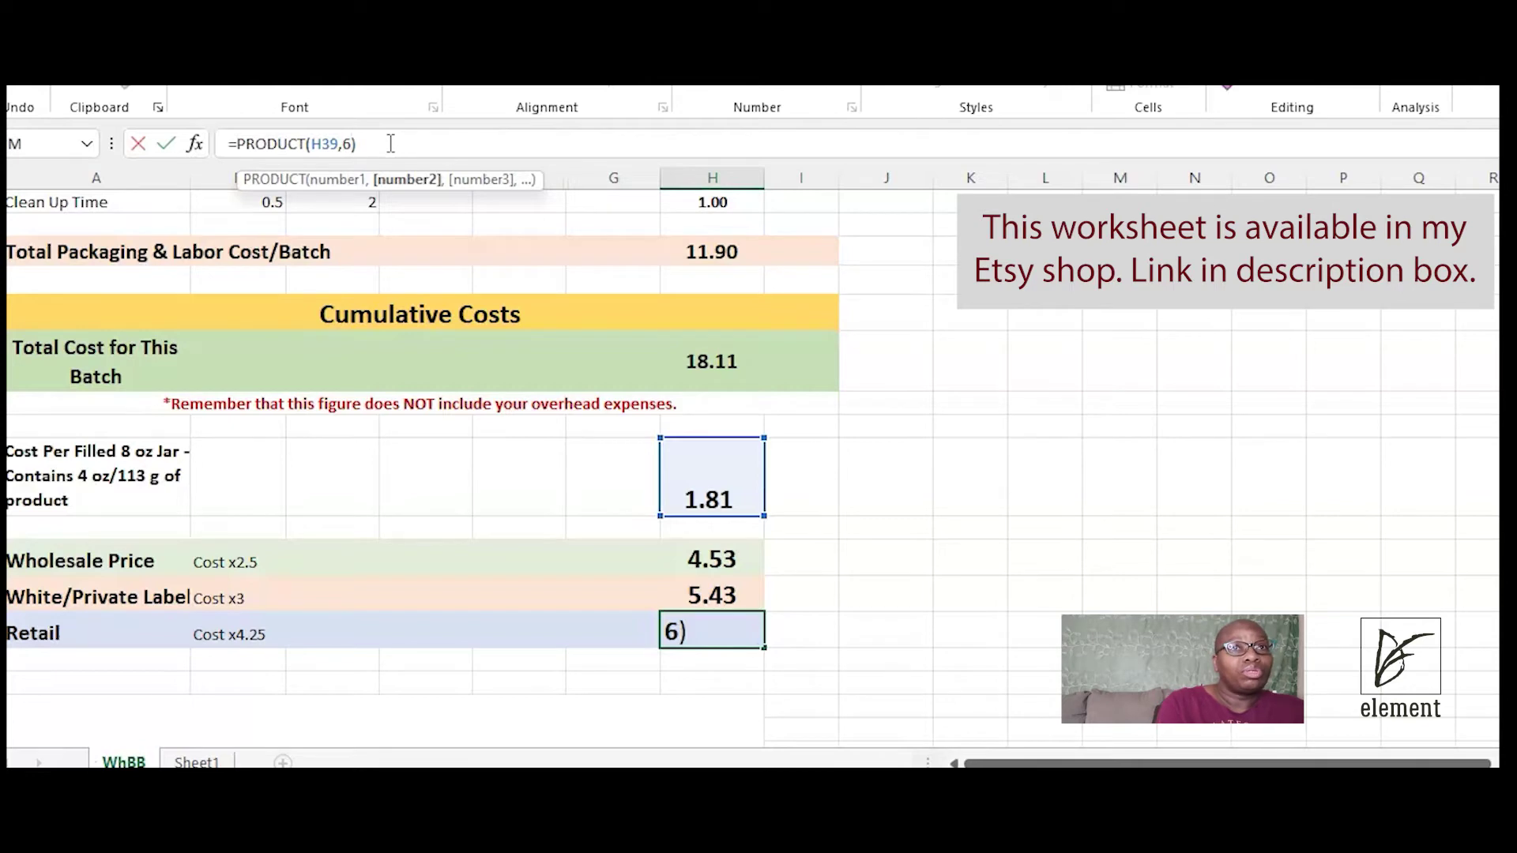
pyautogui.press('Return')
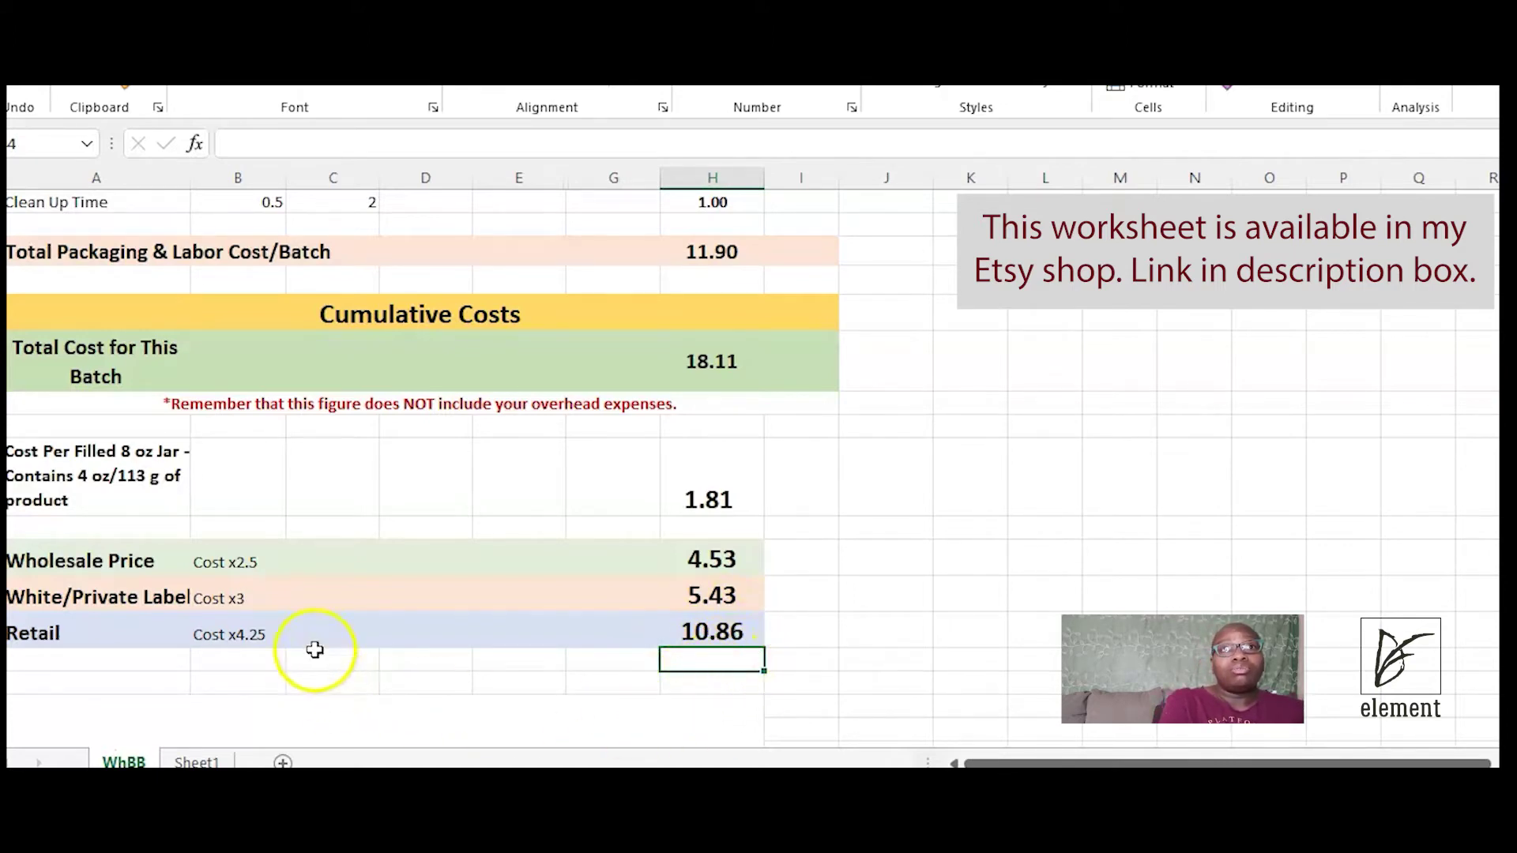
# - Update the markup note in the Retail row to "Cost x6"
pyautogui.click(257, 635)
pyautogui.click(308, 144)
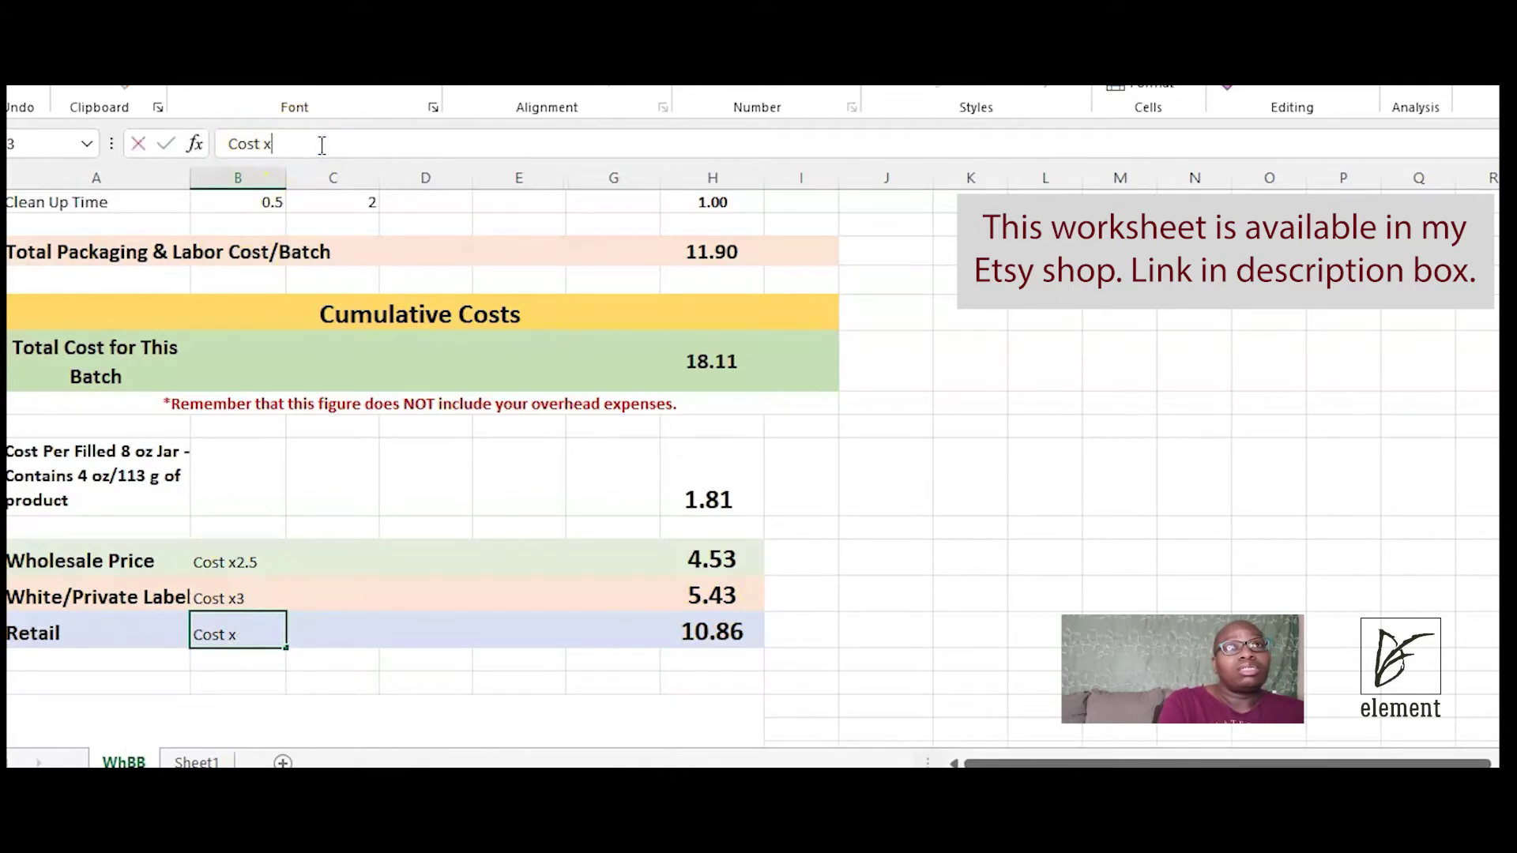
pyautogui.write('6')
pyautogui.press('Return')
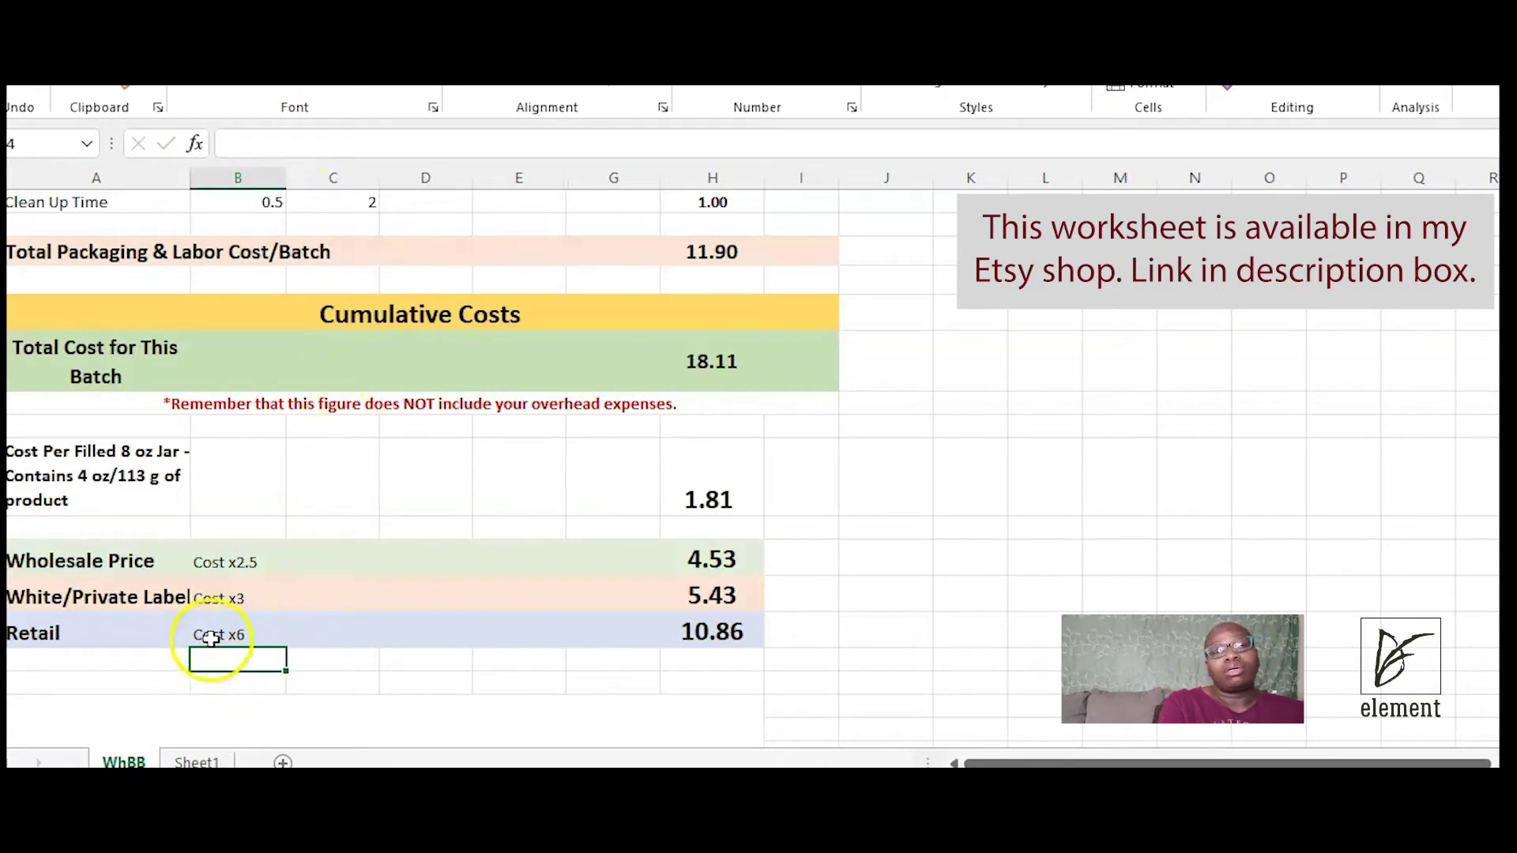
# - Check the Retail price formula and switch to the "Pricing Your Product" chart in the graphics program
pyautogui.click(737, 638)
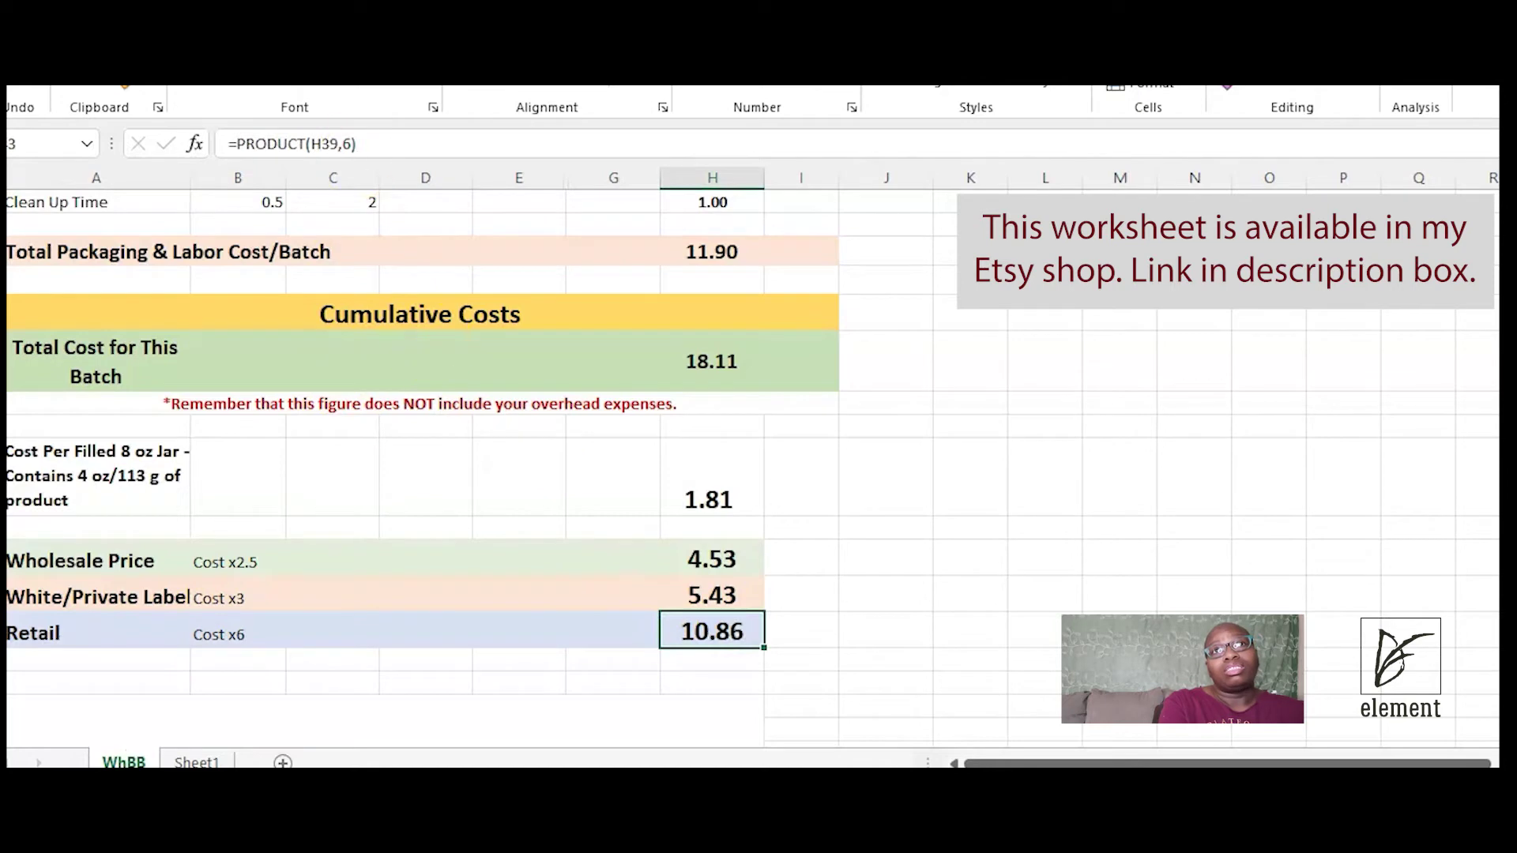
pyautogui.scroll(1, 486, 602)
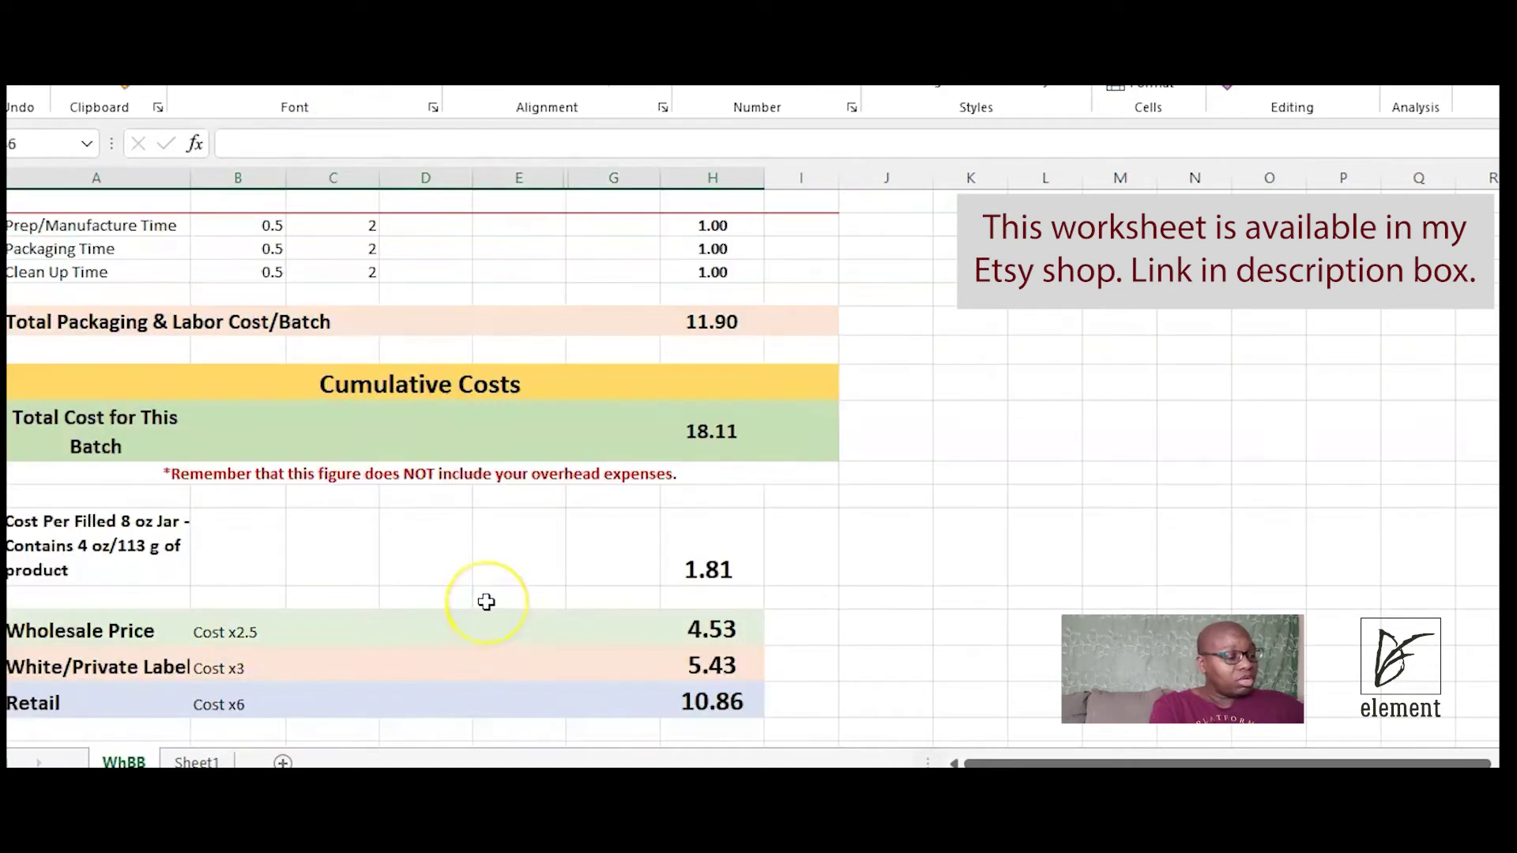
pyautogui.hotkey('alt', 'Tab')
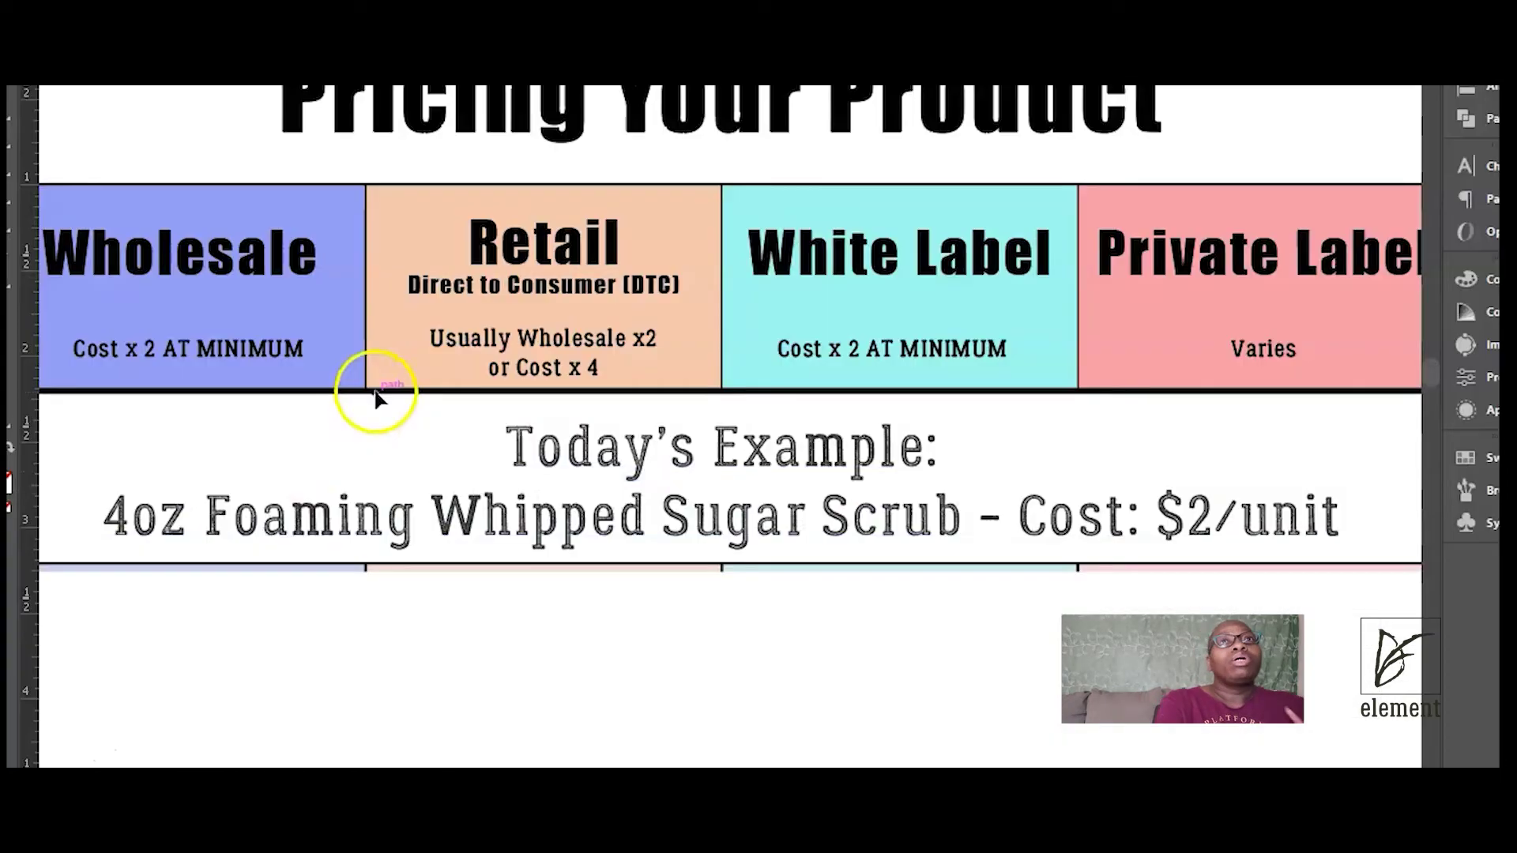